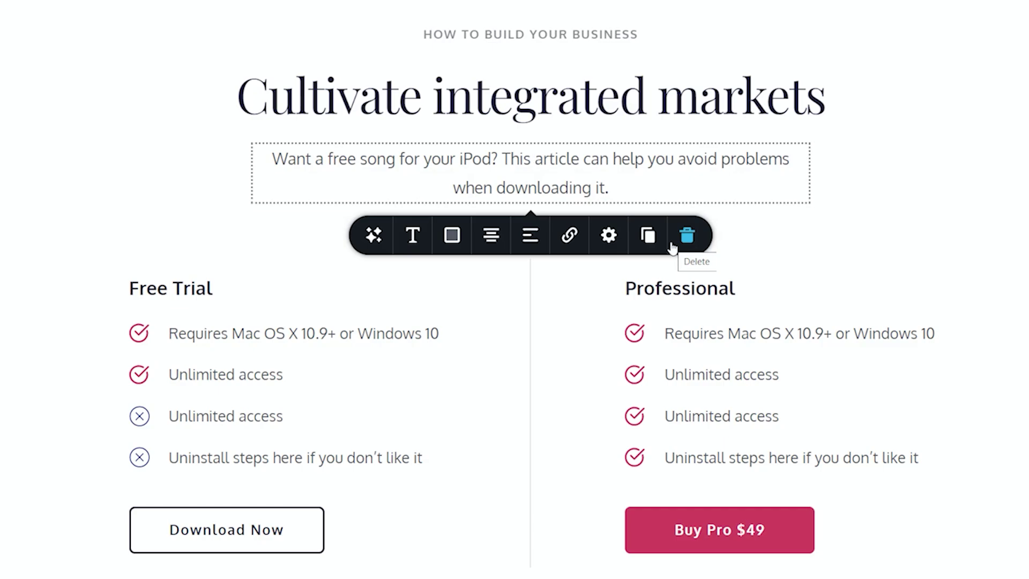
Set the intro paragraph's text transform to None so its Subtitle preset becomes Custom.
{"action": "left_click", "coordinate": [417, 236]}
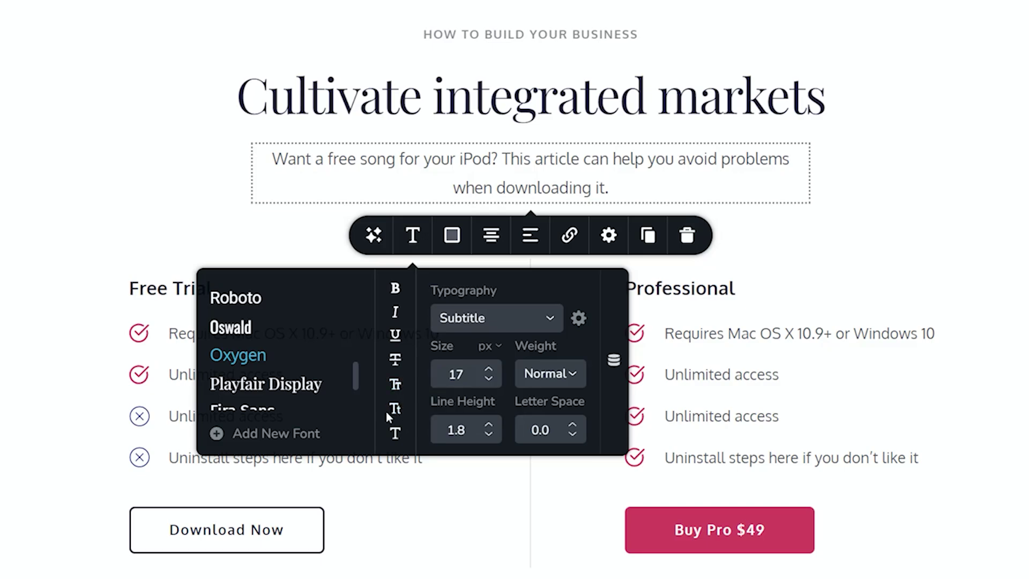
{"action": "left_click", "coordinate": [396, 433]}
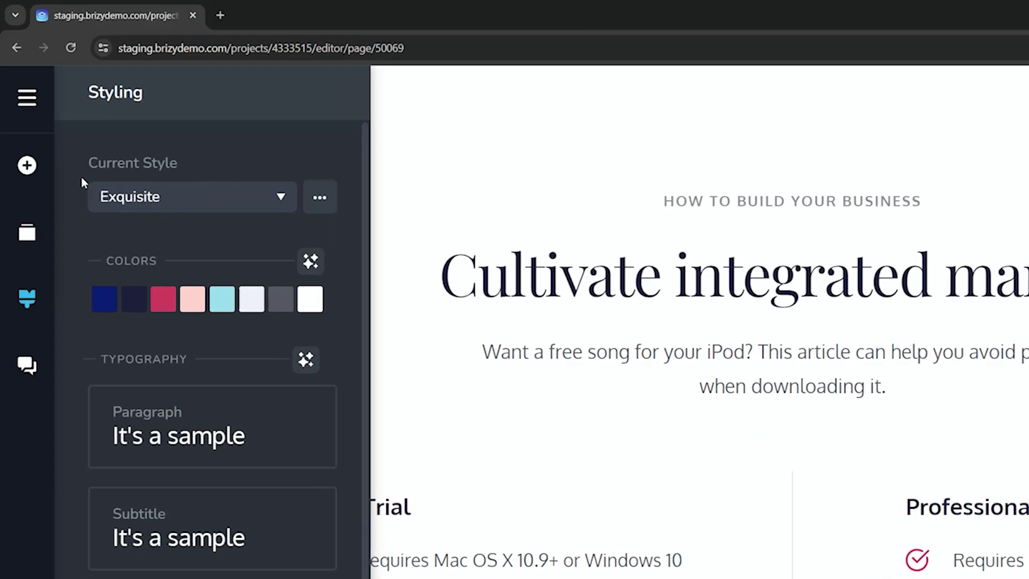
Browse the Current Style list, then show the Edit Name, Duplicate and Delete actions for Exquisite.
{"action": "left_click", "coordinate": [323, 198]}
{"action": "left_click", "coordinate": [272, 202]}
{"action": "scroll", "coordinate": [232, 258], "scroll_direction": "down", "scroll_amount": 3}
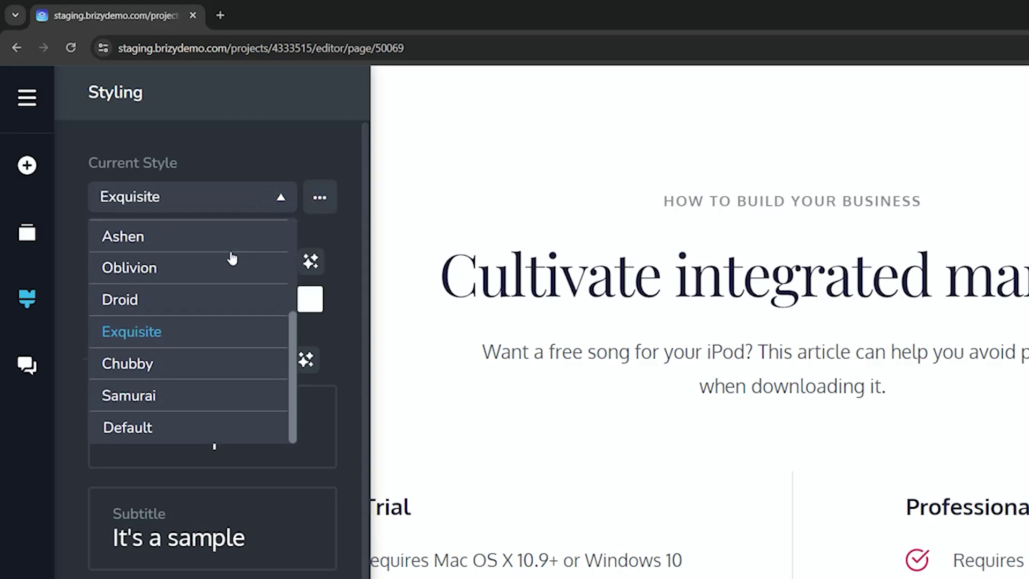
{"action": "scroll", "coordinate": [232, 258], "scroll_direction": "up", "scroll_amount": 3}
{"action": "scroll", "coordinate": [146, 254], "scroll_direction": "down", "scroll_amount": 2}
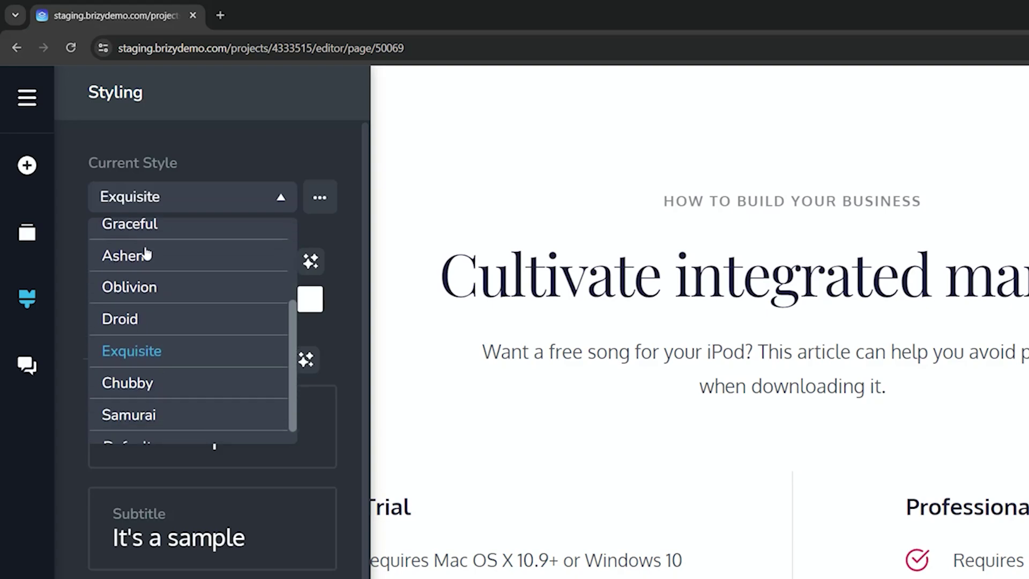
{"action": "scroll", "coordinate": [142, 257], "scroll_direction": "down", "scroll_amount": 2}
{"action": "scroll", "coordinate": [228, 252], "scroll_direction": "up", "scroll_amount": 3}
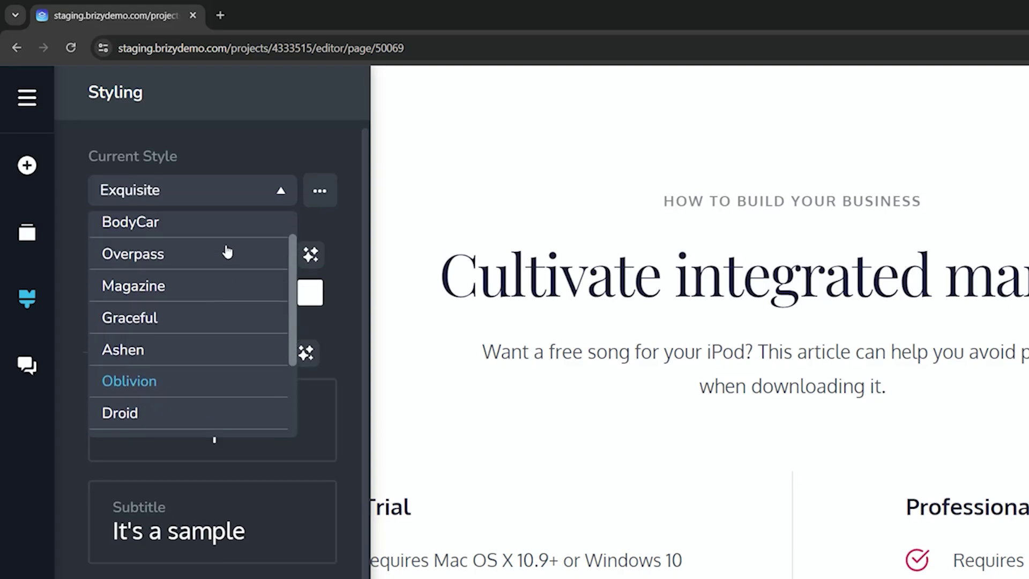
{"action": "scroll", "coordinate": [228, 252], "scroll_direction": "up", "scroll_amount": 1}
{"action": "left_click", "coordinate": [328, 180]}
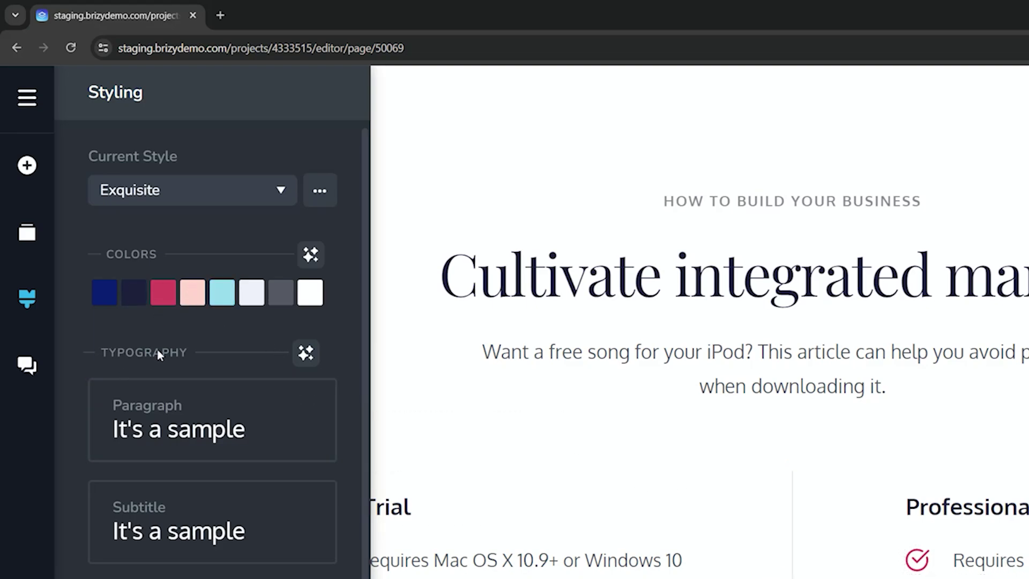
{"action": "left_click", "coordinate": [321, 194]}
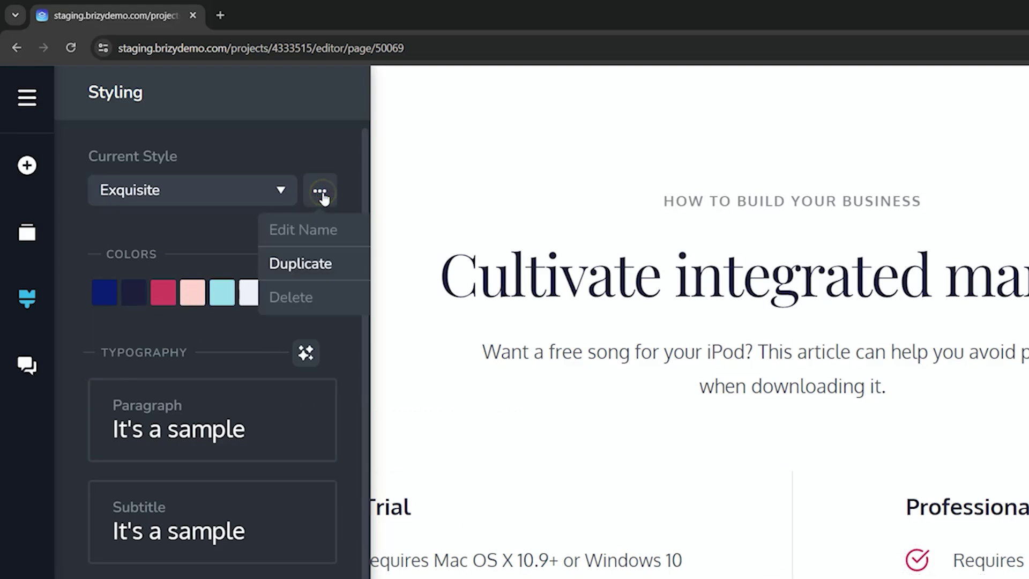
Duplicate the Exquisite style and rename the copy to 'JP-Goodness'.
{"action": "left_click", "coordinate": [290, 265]}
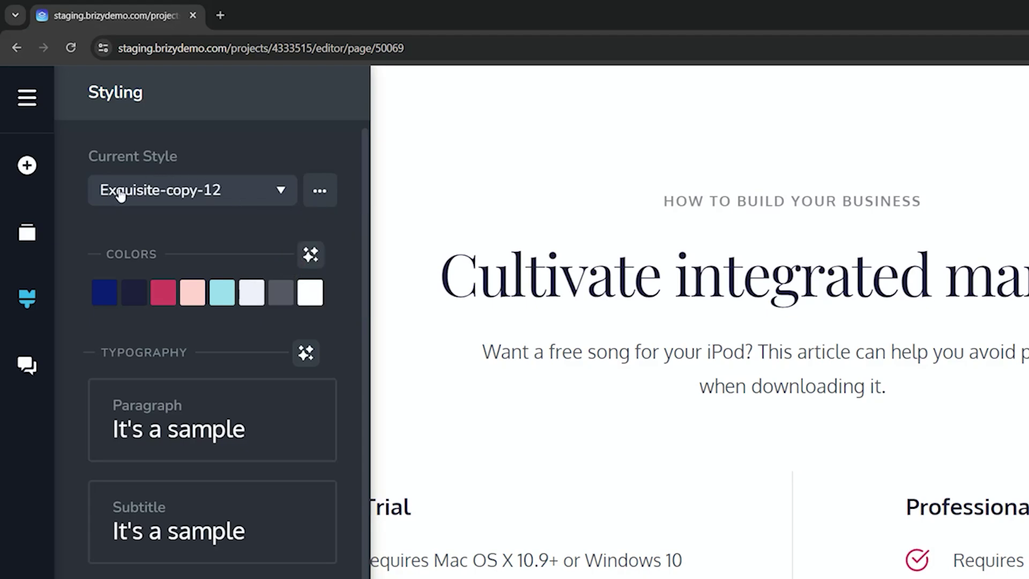
{"action": "left_click", "coordinate": [280, 191]}
{"action": "scroll", "coordinate": [234, 262], "scroll_direction": "down", "scroll_amount": 3}
{"action": "scroll", "coordinate": [234, 261], "scroll_direction": "down", "scroll_amount": 1}
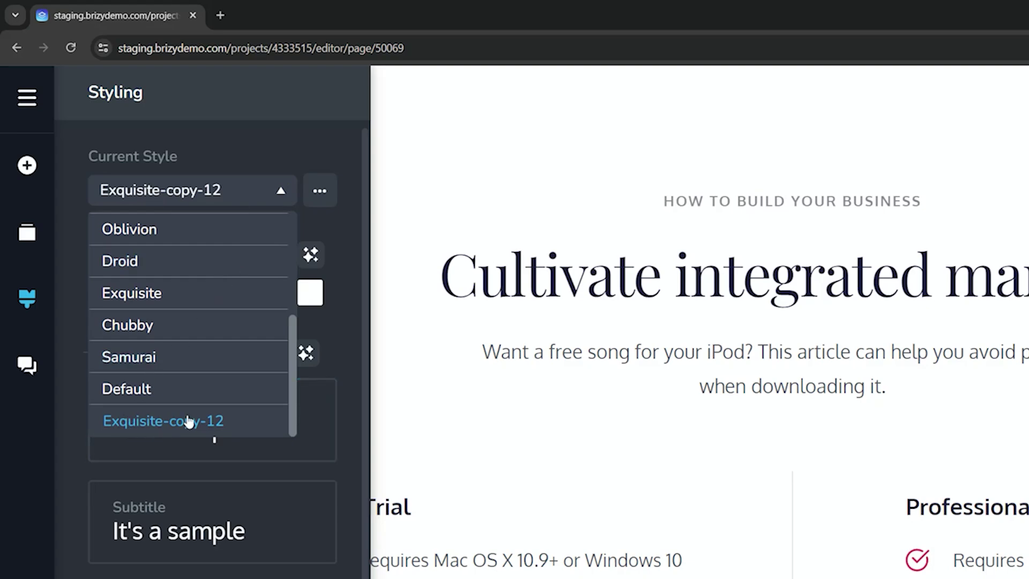
{"action": "left_click", "coordinate": [321, 192]}
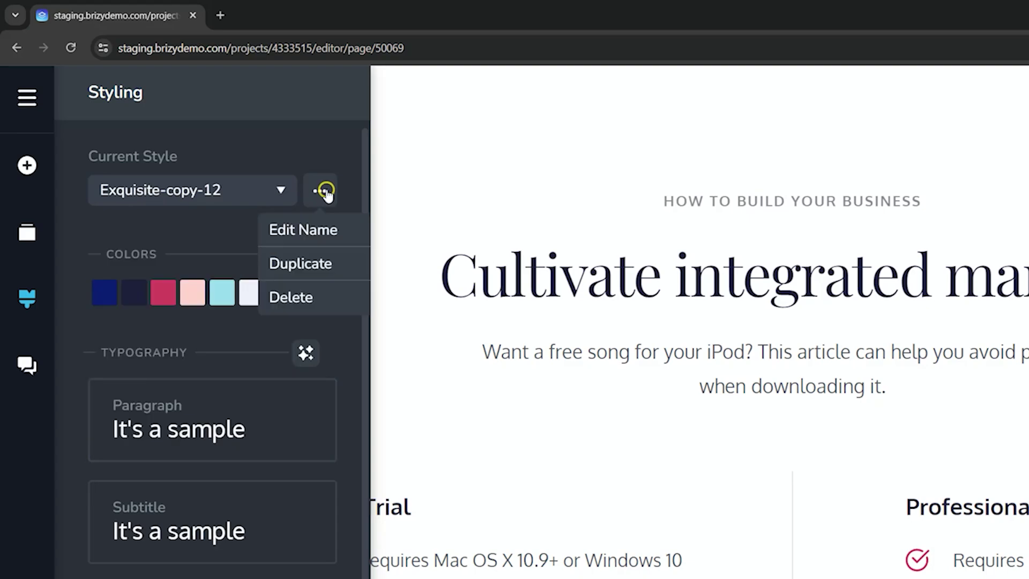
{"action": "left_click", "coordinate": [313, 230]}
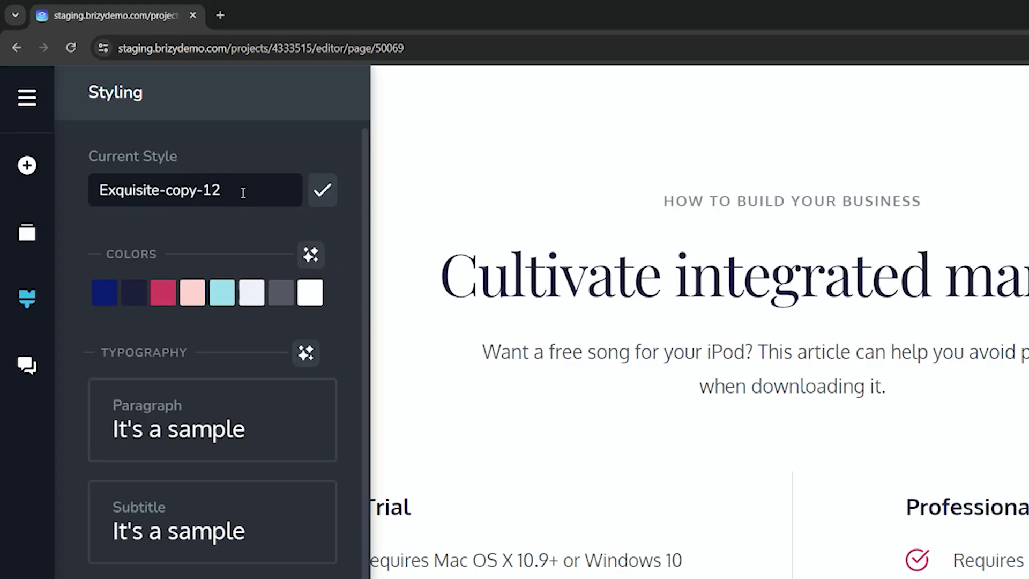
{"action": "key", "text": "BackSpace"}
{"action": "key", "text": "BackSpace"}
{"action": "key", "text": "BackSpace"}
{"action": "key", "text": "BackSpace"}
{"action": "key", "text": "BackSpace"}
{"action": "key", "text": "BackSpace"}
{"action": "key", "text": "BackSpace"}
{"action": "key", "text": "BackSpace"}
{"action": "key", "text": "BackSpace"}
{"action": "key", "text": "BackSpace"}
{"action": "key", "text": "BackSpace"}
{"action": "key", "text": "BackSpace"}
{"action": "key", "text": "BackSpace"}
{"action": "key", "text": "BackSpace"}
{"action": "key", "text": "BackSpace"}
{"action": "key", "text": "BackSpace"}
{"action": "key", "text": "BackSpace"}
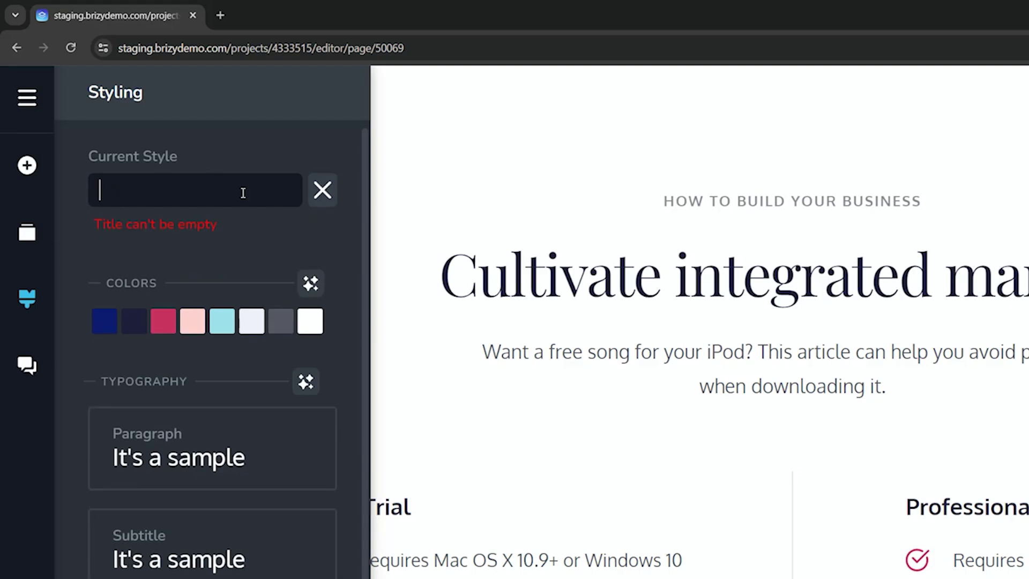
{"action": "type", "text": "JP-Goodn"}
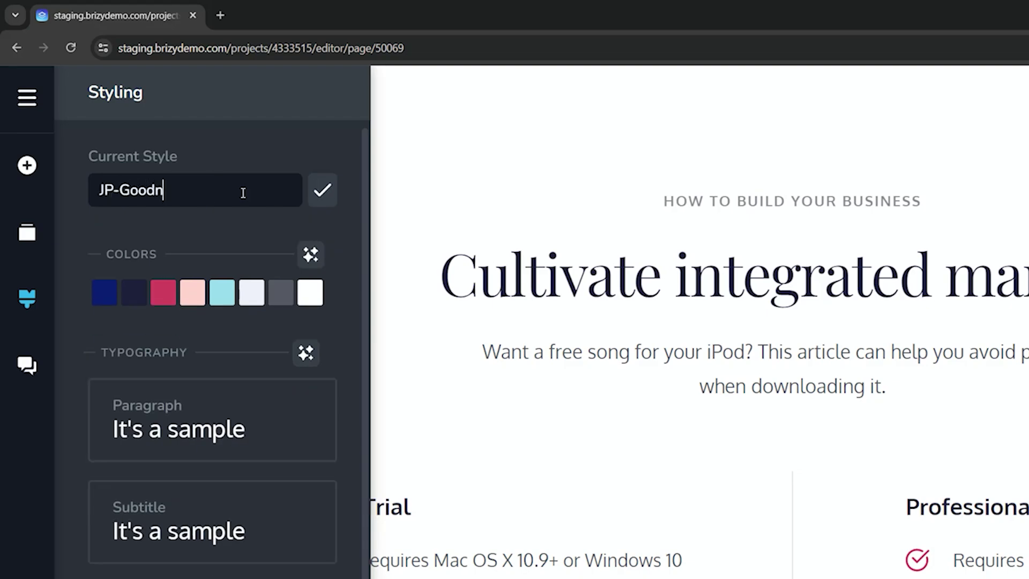
{"action": "type", "text": "ess"}
{"action": "left_click", "coordinate": [323, 196]}
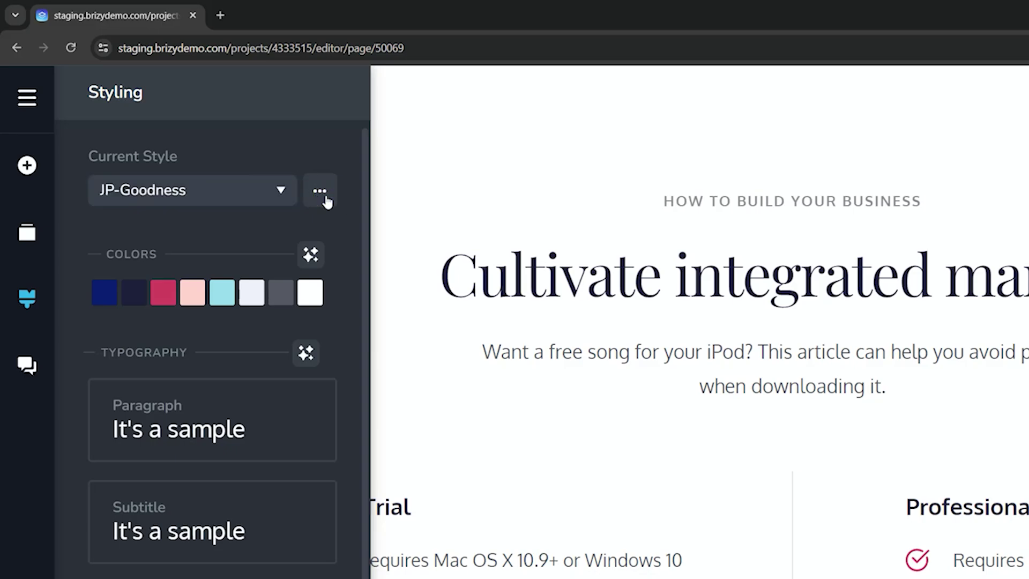
Switch the site style to Default, then back to JP-Goodness.
{"action": "left_click", "coordinate": [286, 193]}
{"action": "scroll", "coordinate": [260, 275], "scroll_direction": "down", "scroll_amount": 5}
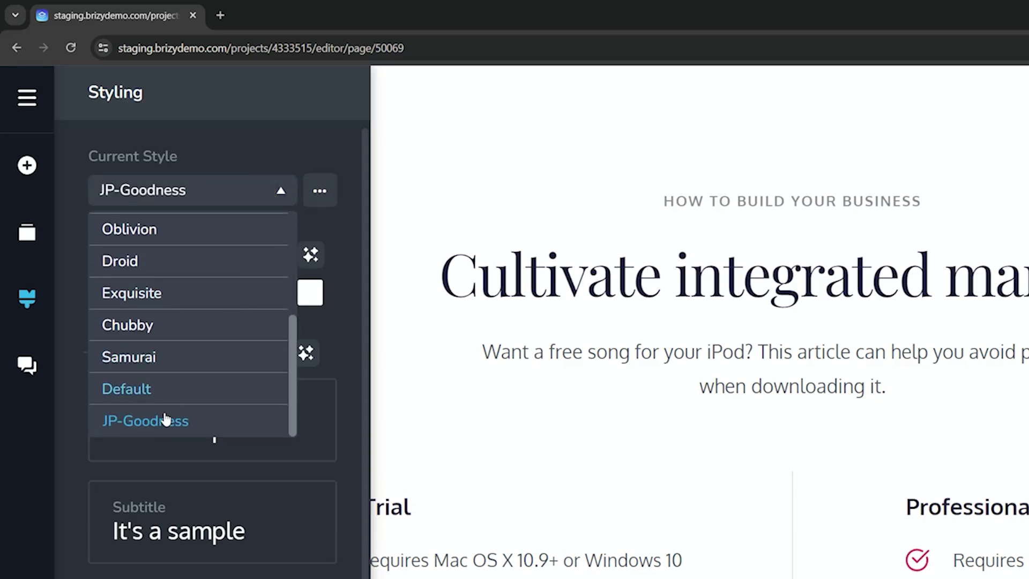
{"action": "left_click", "coordinate": [159, 395]}
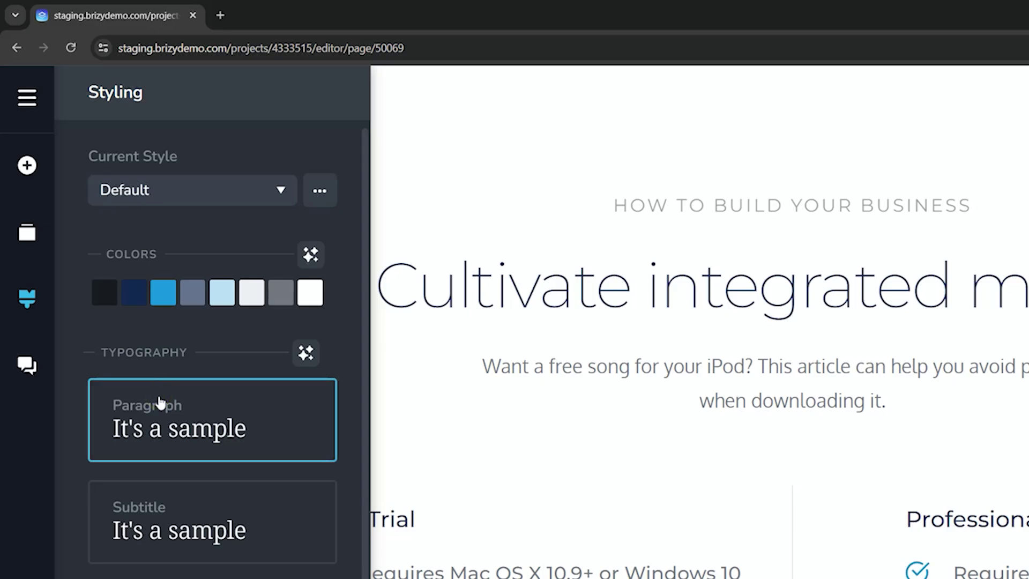
{"action": "left_click", "coordinate": [278, 192]}
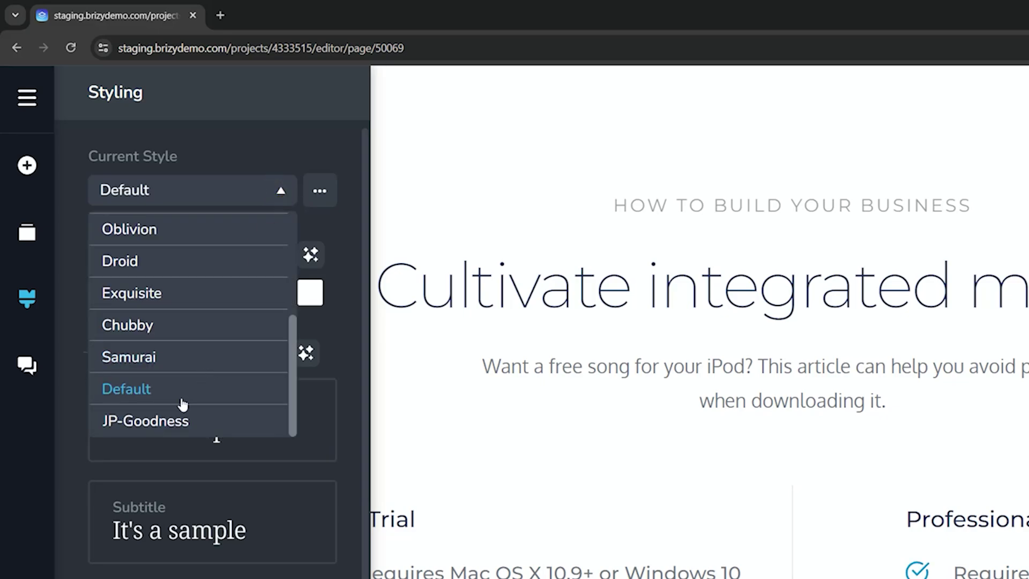
{"action": "left_click", "coordinate": [173, 418]}
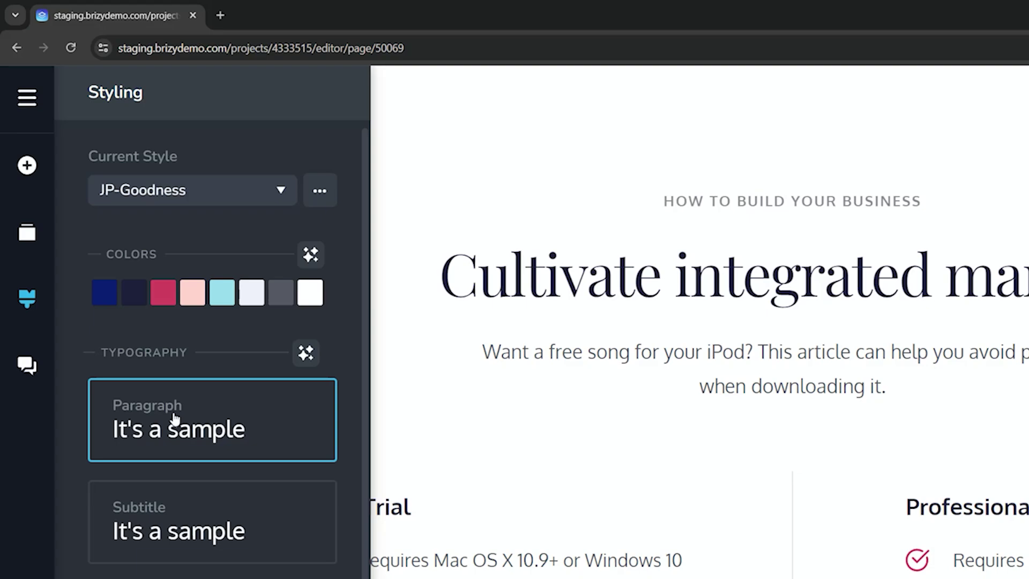
Delete the JP-Goodness style and switch the site to the Chubby style.
{"action": "left_click", "coordinate": [322, 192]}
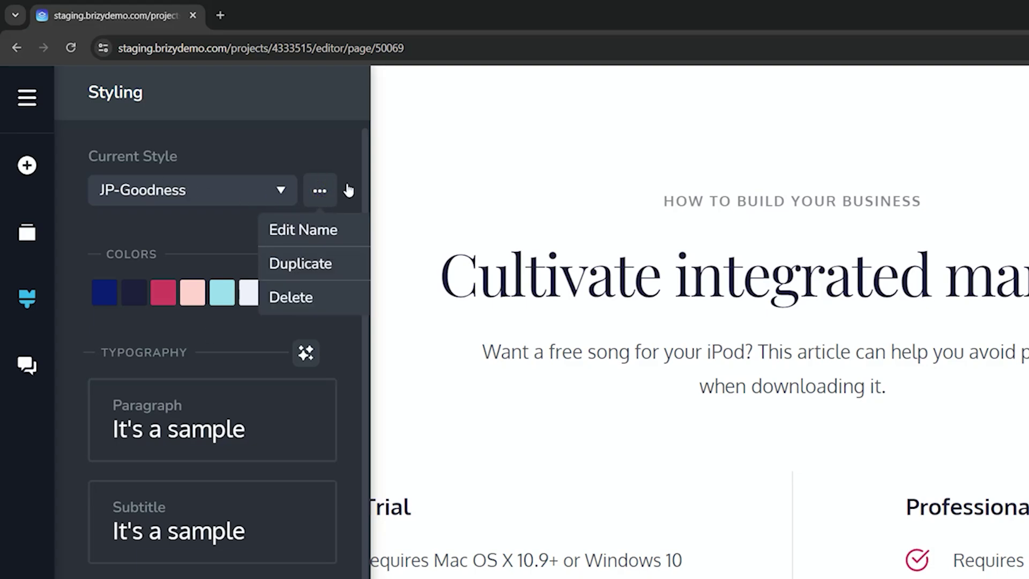
{"action": "left_click", "coordinate": [294, 299]}
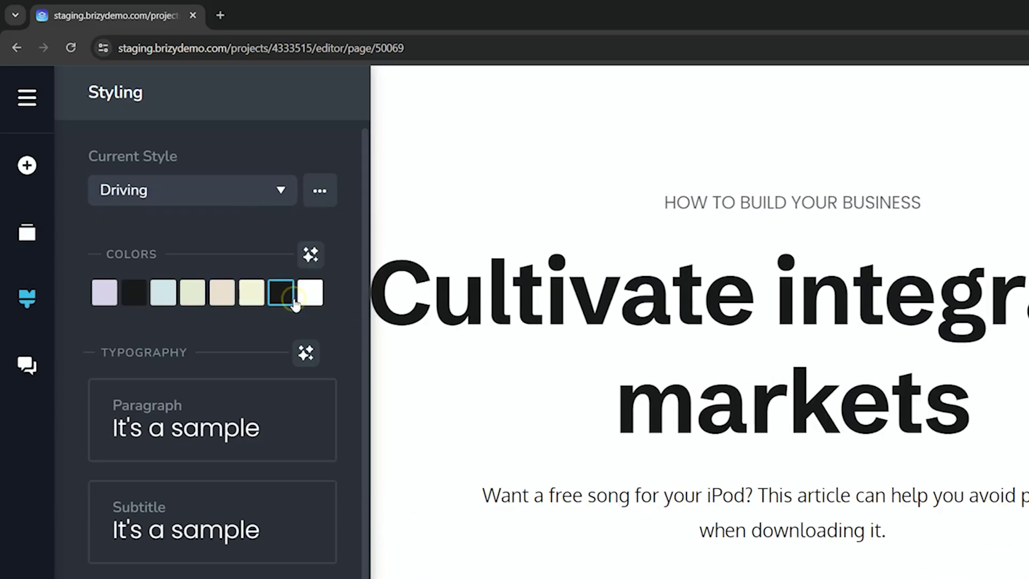
{"action": "left_click", "coordinate": [281, 192]}
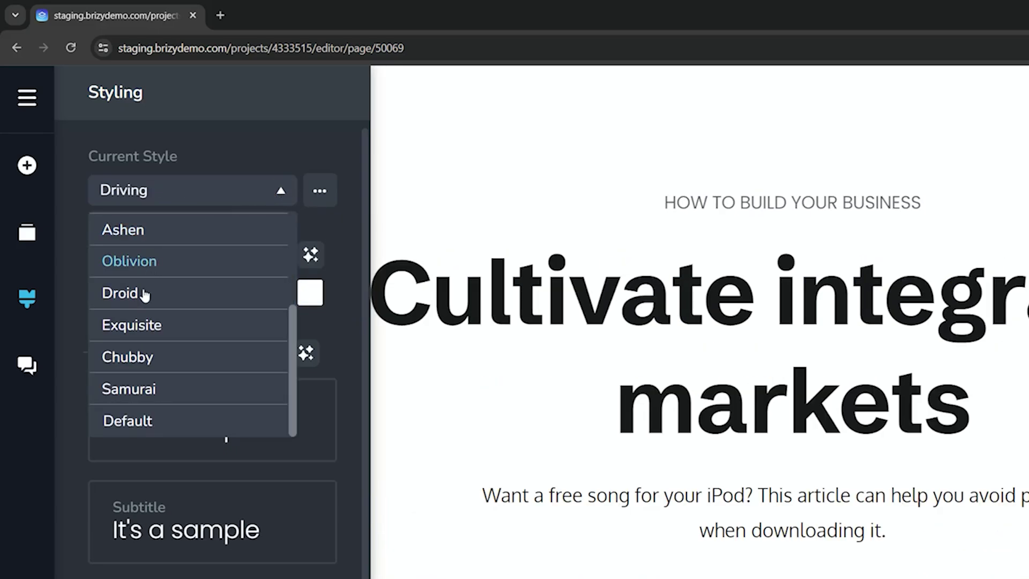
{"action": "left_click", "coordinate": [133, 356]}
Change the site's current style from Chubby to Driving.
{"action": "left_click", "coordinate": [323, 194]}
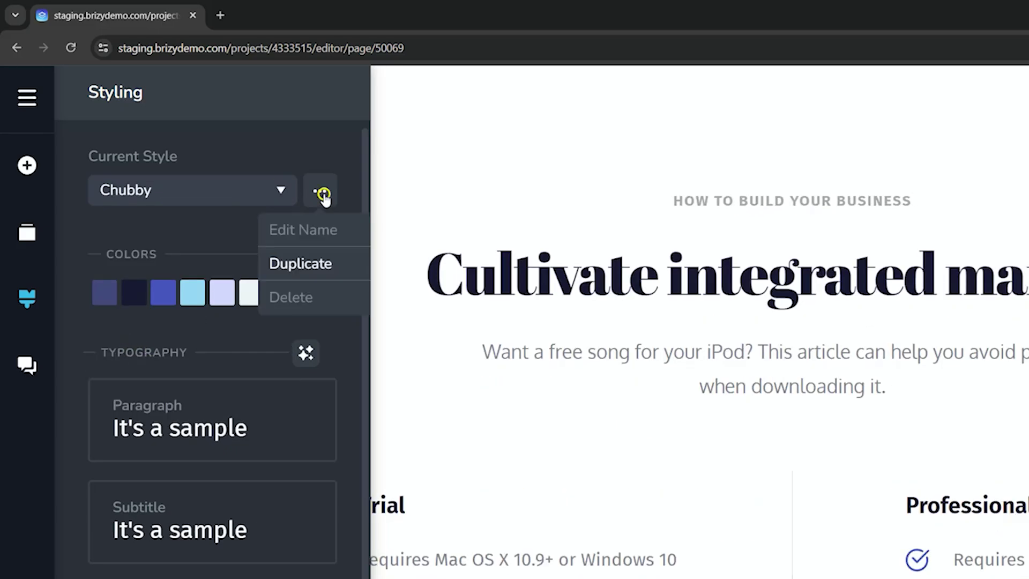
{"action": "left_click", "coordinate": [281, 191]}
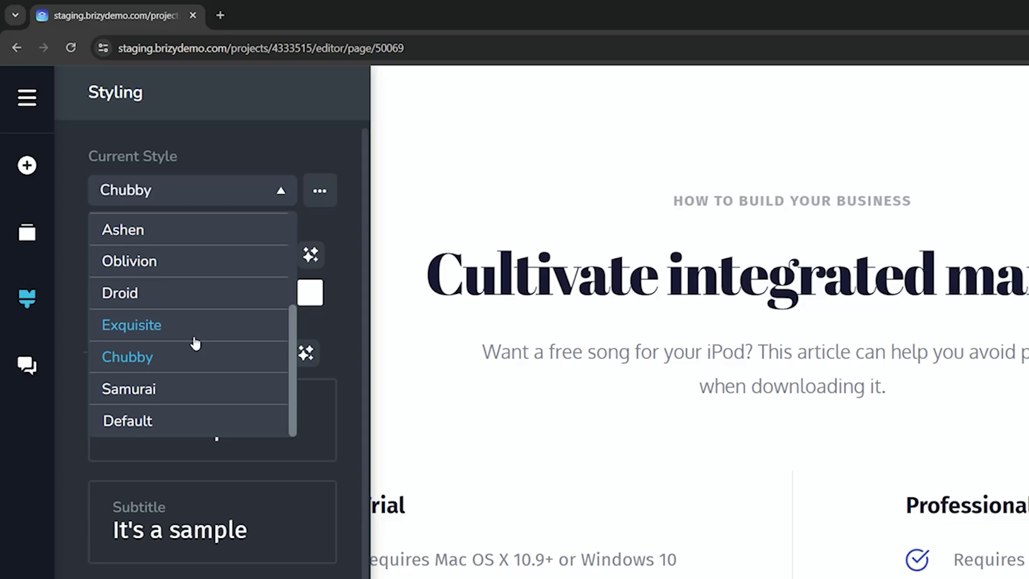
{"action": "scroll", "coordinate": [194, 338], "scroll_direction": "up", "scroll_amount": 3}
{"action": "left_click", "coordinate": [194, 236]}
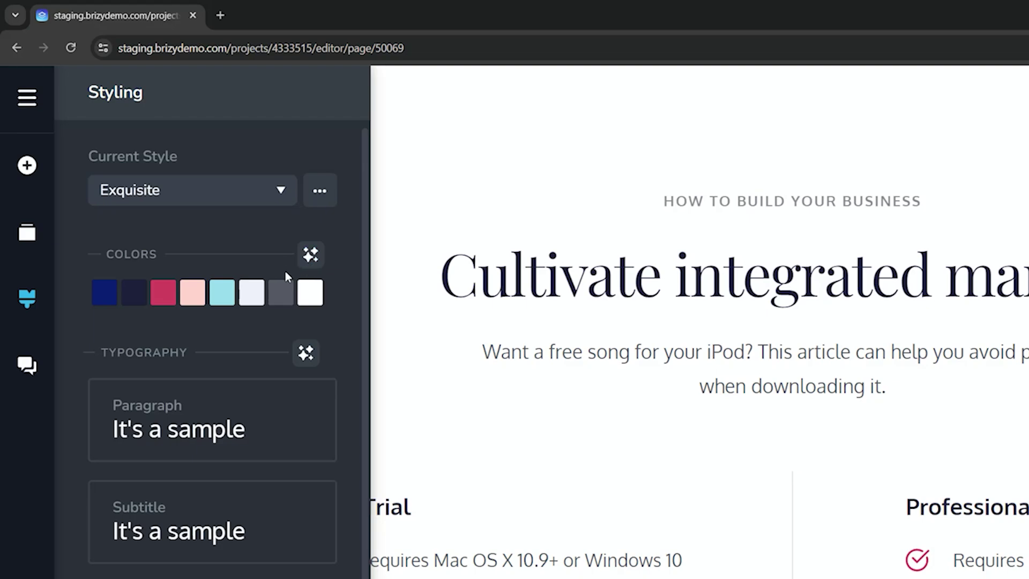
Show the Exquisite style's Edit Name, Duplicate and Delete options, then dismiss them unused.
{"action": "left_click", "coordinate": [322, 193]}
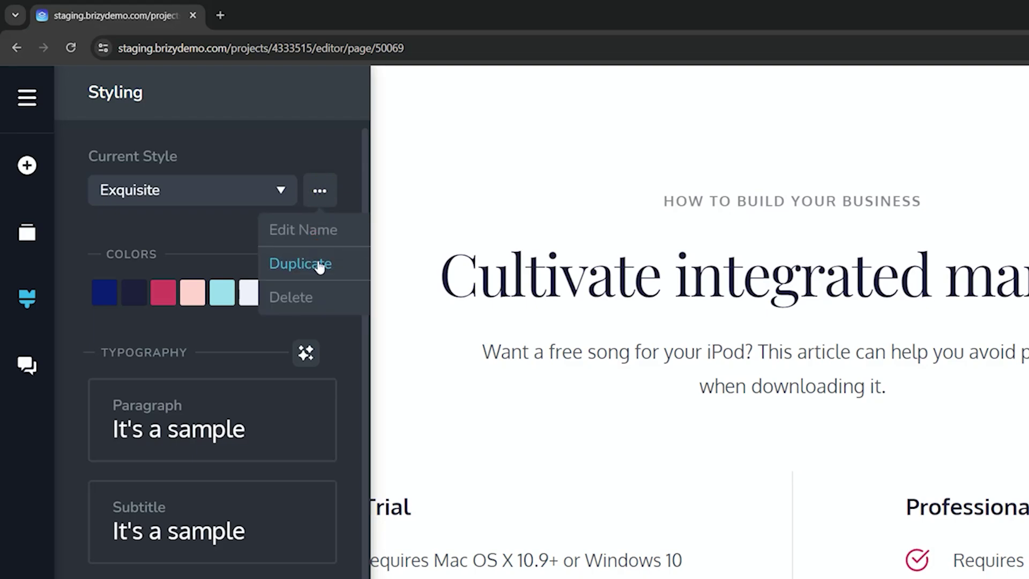
{"action": "left_click", "coordinate": [351, 147]}
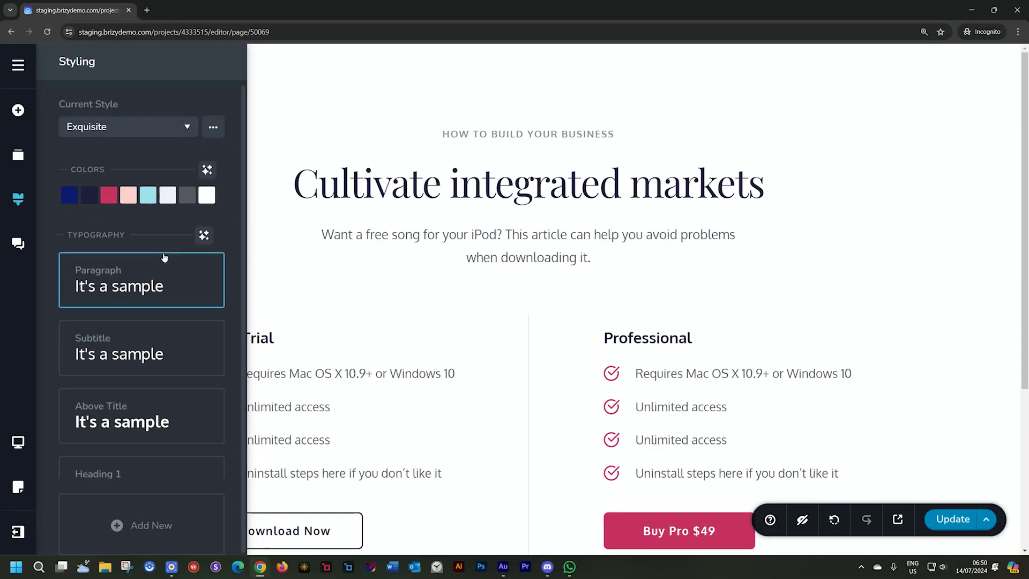
Inspect the typography and element settings of the main heading and the Professional heading.
{"action": "scroll", "coordinate": [165, 258], "scroll_direction": "down", "scroll_amount": 1}
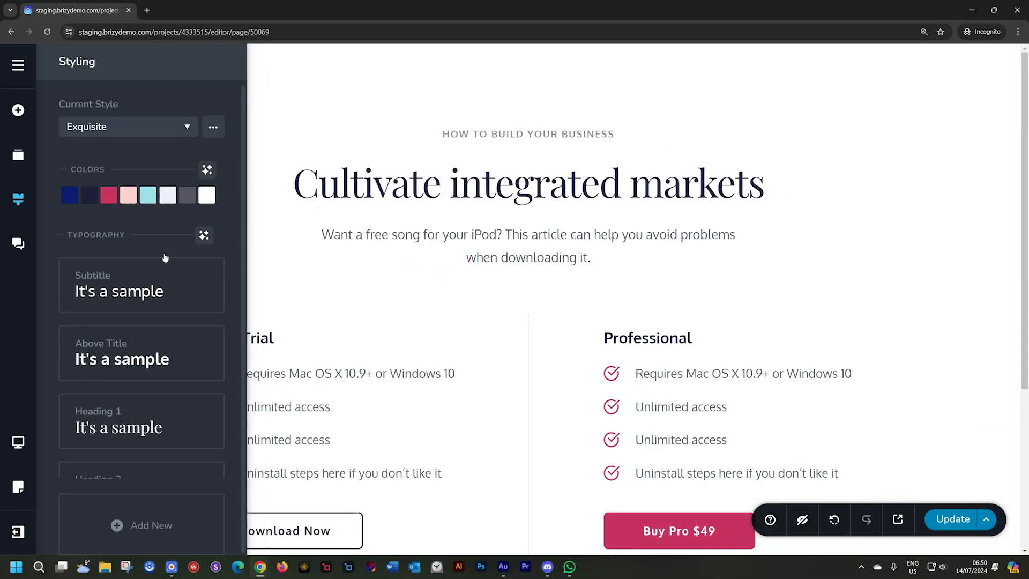
{"action": "left_click", "coordinate": [482, 193]}
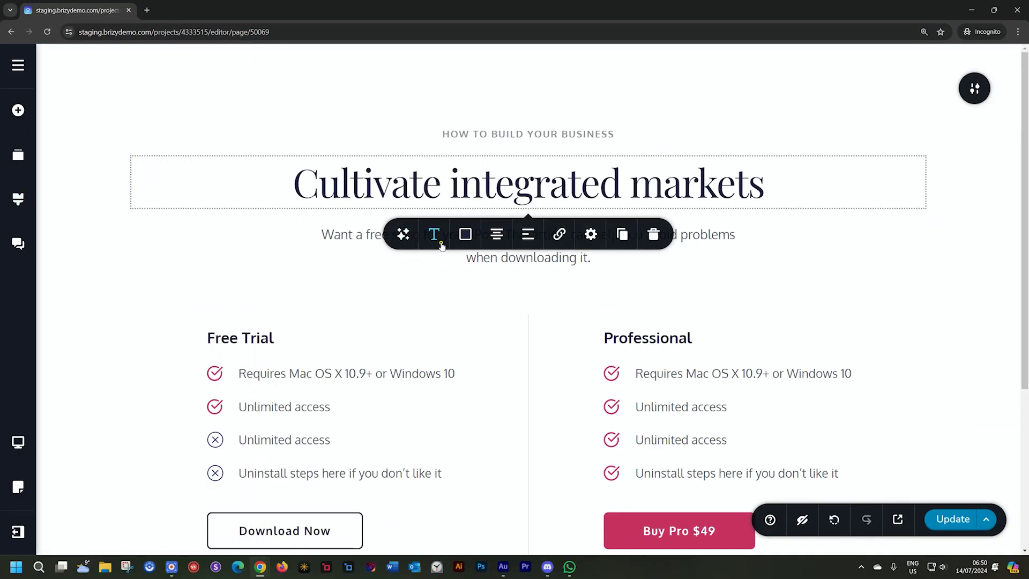
{"action": "left_click", "coordinate": [441, 244]}
{"action": "left_click", "coordinate": [670, 342]}
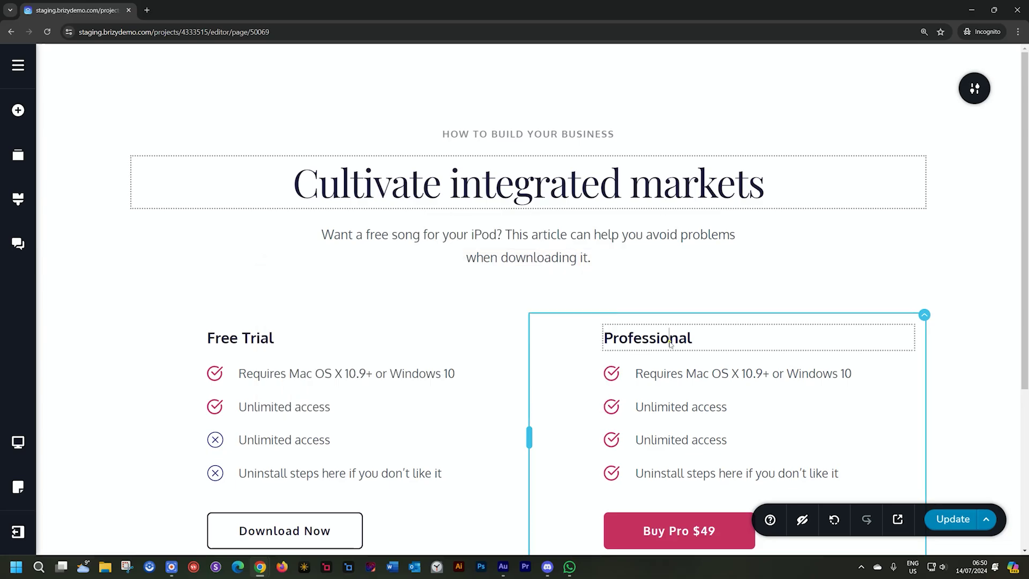
{"action": "left_click", "coordinate": [665, 298]}
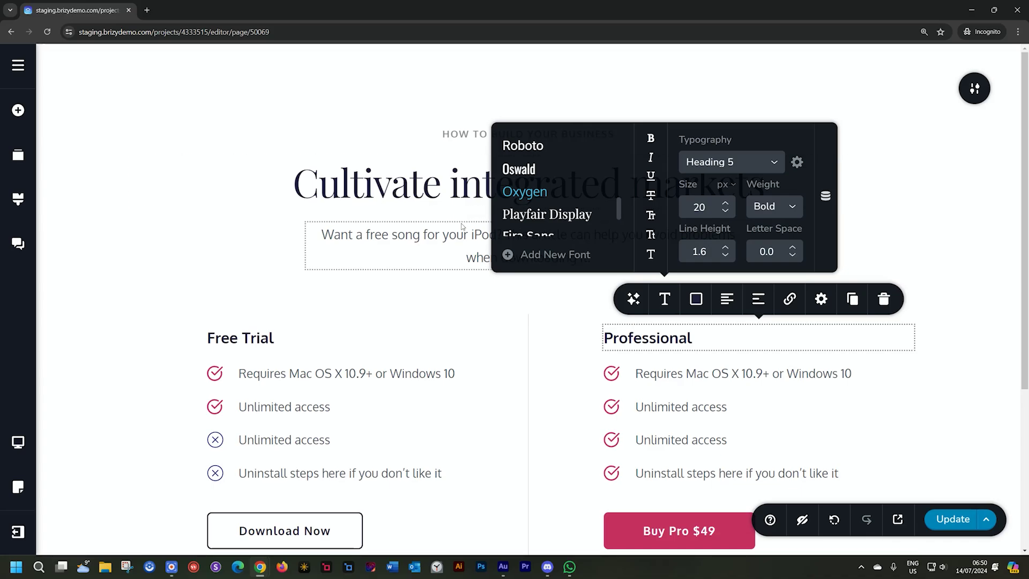
{"action": "left_click", "coordinate": [820, 299]}
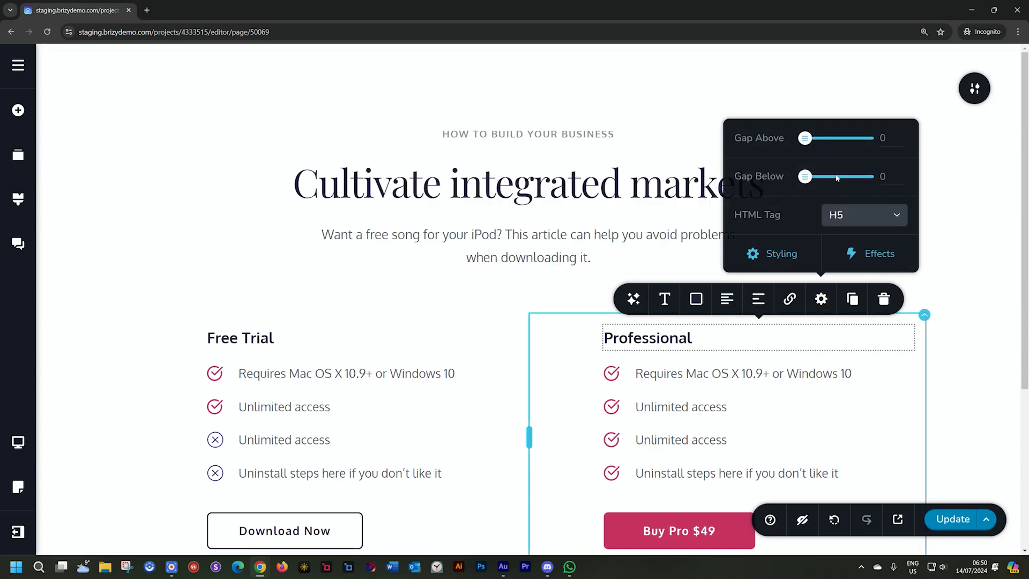
{"action": "left_click", "coordinate": [979, 276]}
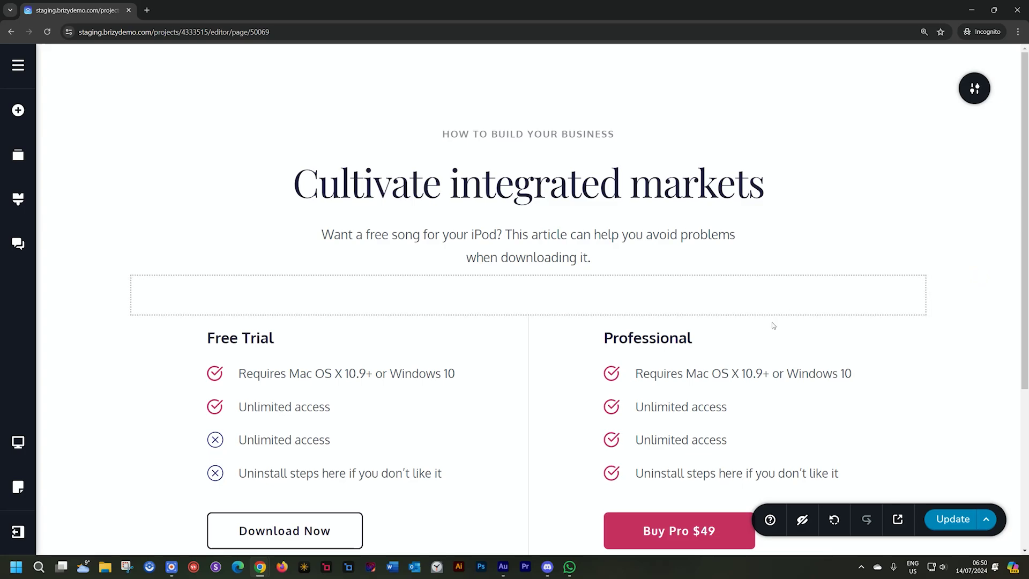
Make the Professional pricing heading italic.
{"action": "left_click", "coordinate": [631, 338]}
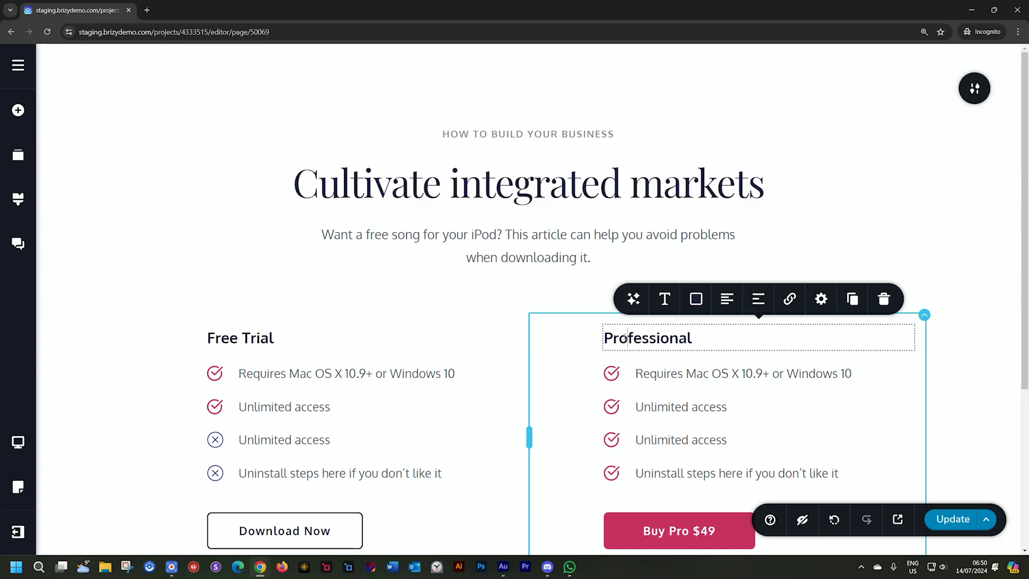
{"action": "left_click", "coordinate": [665, 300]}
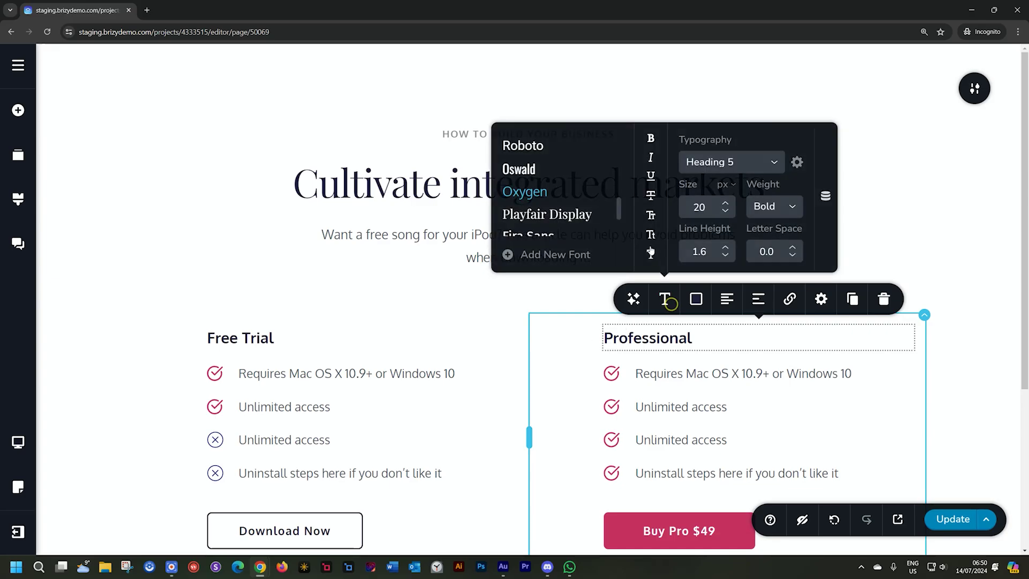
{"action": "left_click", "coordinate": [650, 157]}
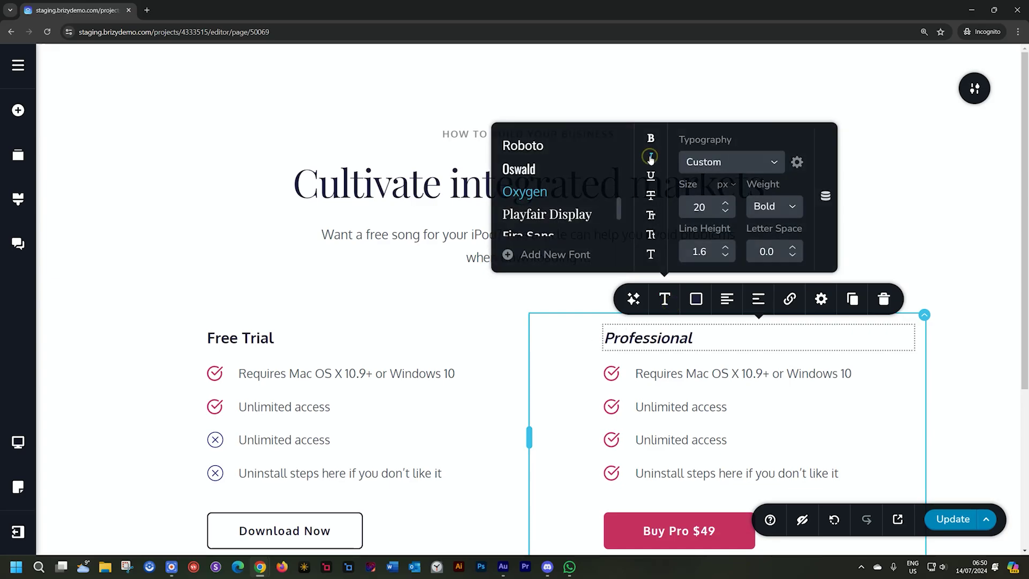
{"action": "left_click", "coordinate": [887, 232]}
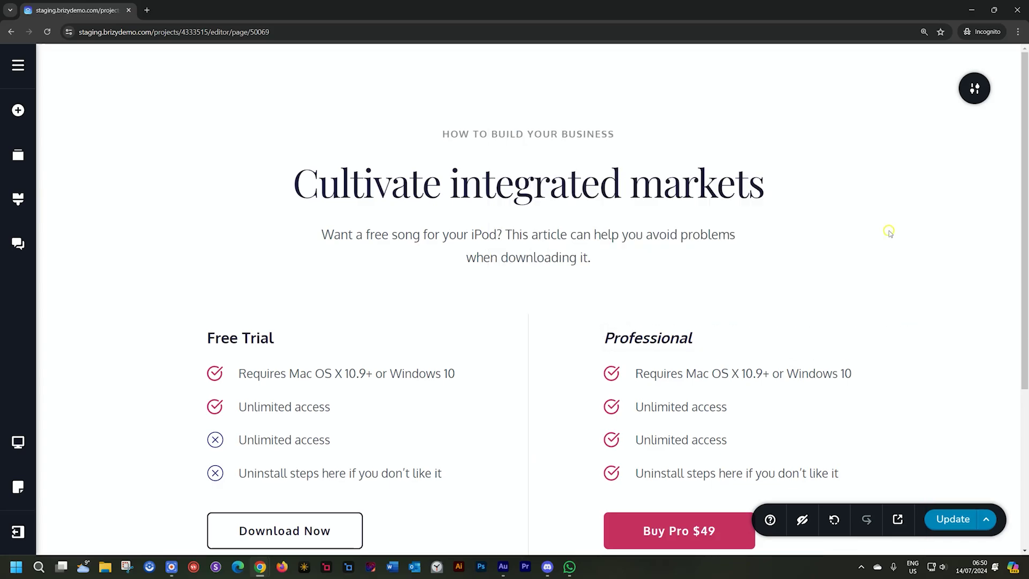
Confirm the Free Trial heading uses the Heading 5 typography preset, then reselect Professional.
{"action": "left_click", "coordinate": [255, 344]}
{"action": "left_click", "coordinate": [265, 299]}
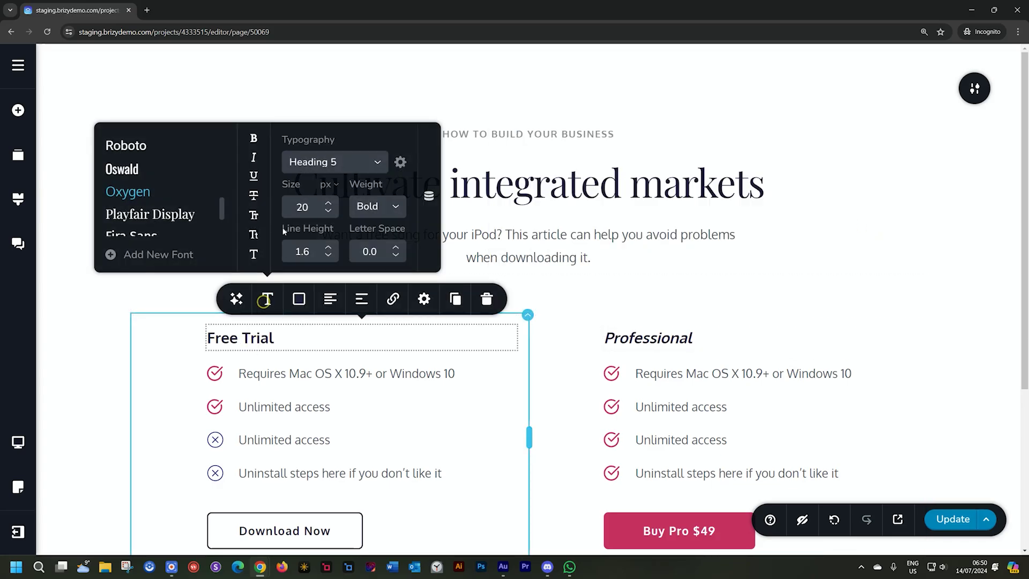
{"action": "left_click", "coordinate": [323, 164]}
{"action": "scroll", "coordinate": [321, 246], "scroll_direction": "down", "scroll_amount": 3}
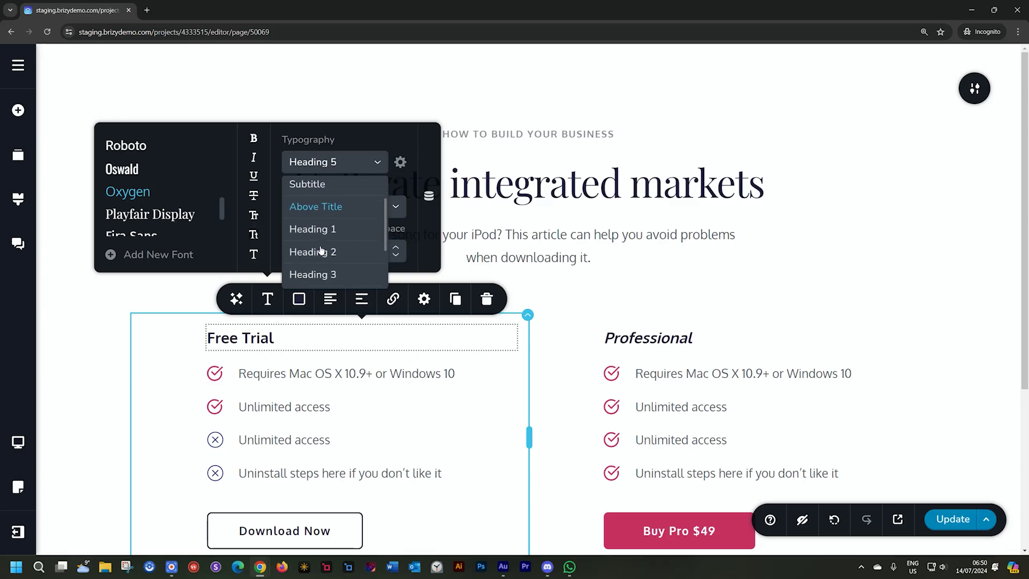
{"action": "scroll", "coordinate": [322, 246], "scroll_direction": "down", "scroll_amount": 1}
{"action": "left_click", "coordinate": [324, 234]}
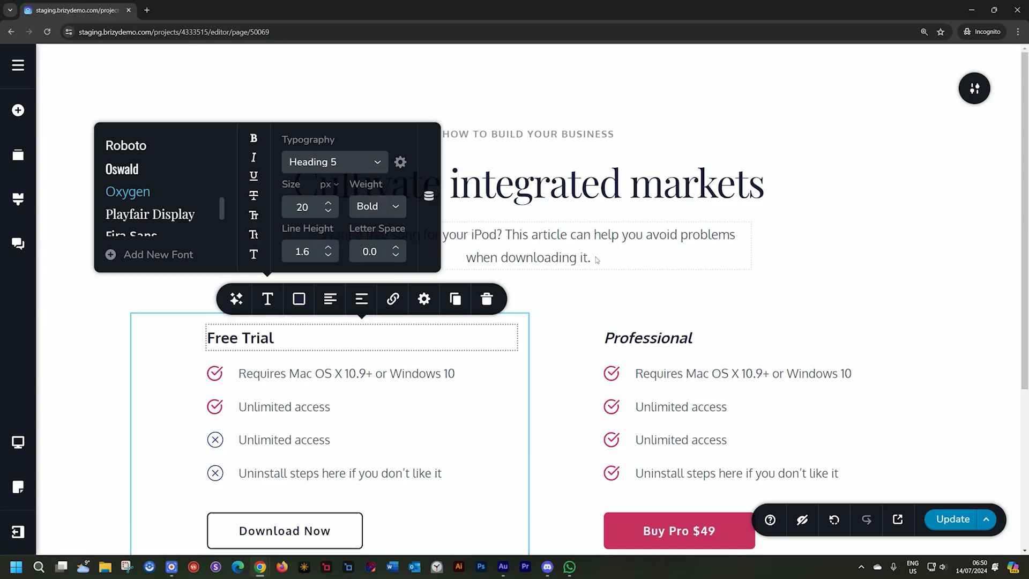
{"action": "left_click", "coordinate": [636, 339]}
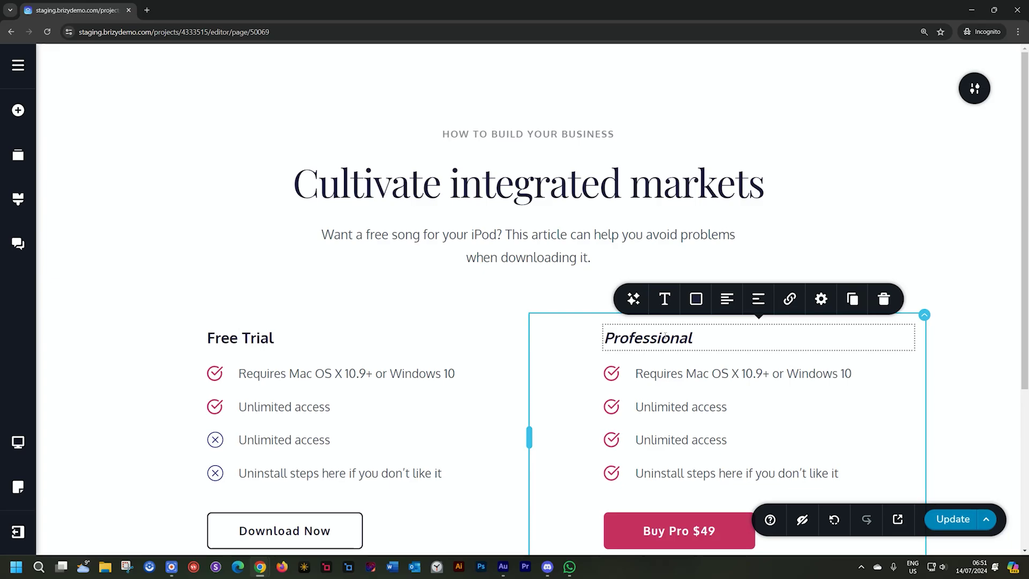
Remove the italic from the Professional heading and open the global Styling panel's typography list.
{"action": "key", "text": "ctrl+i"}
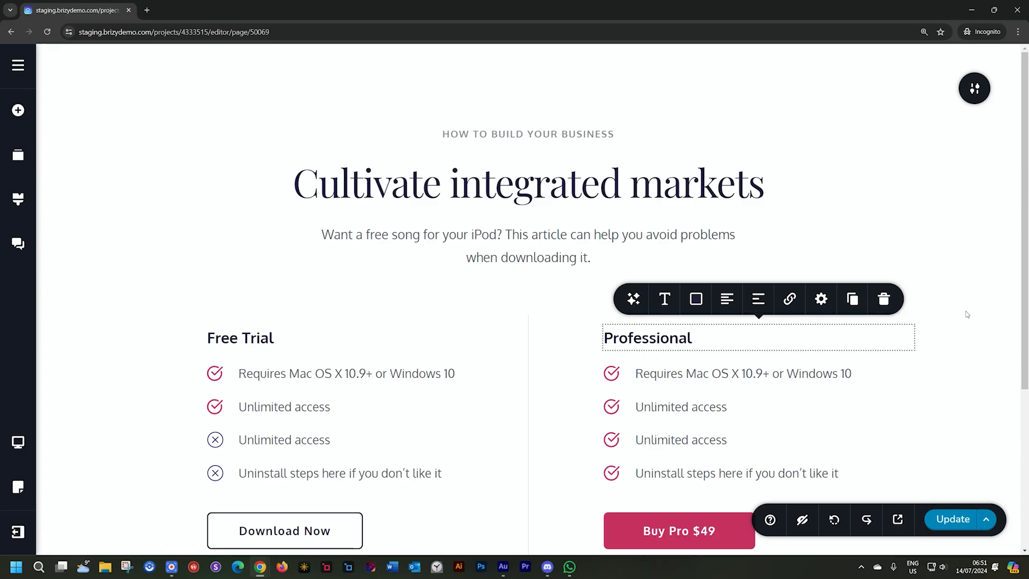
{"action": "left_click", "coordinate": [948, 305]}
{"action": "left_click", "coordinate": [13, 203]}
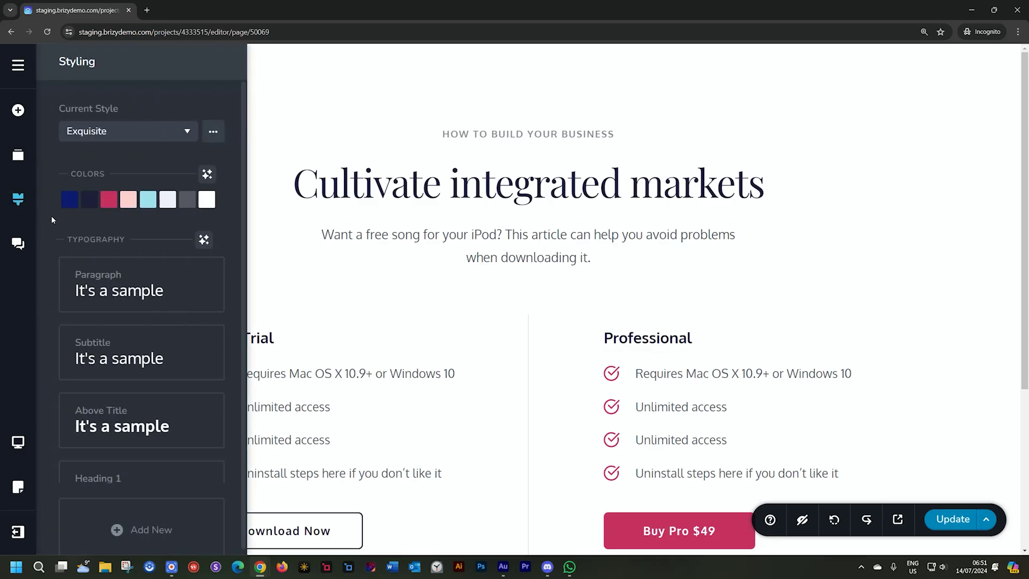
{"action": "scroll", "coordinate": [110, 326], "scroll_direction": "down", "scroll_amount": 3}
{"action": "scroll", "coordinate": [110, 324], "scroll_direction": "down", "scroll_amount": 4}
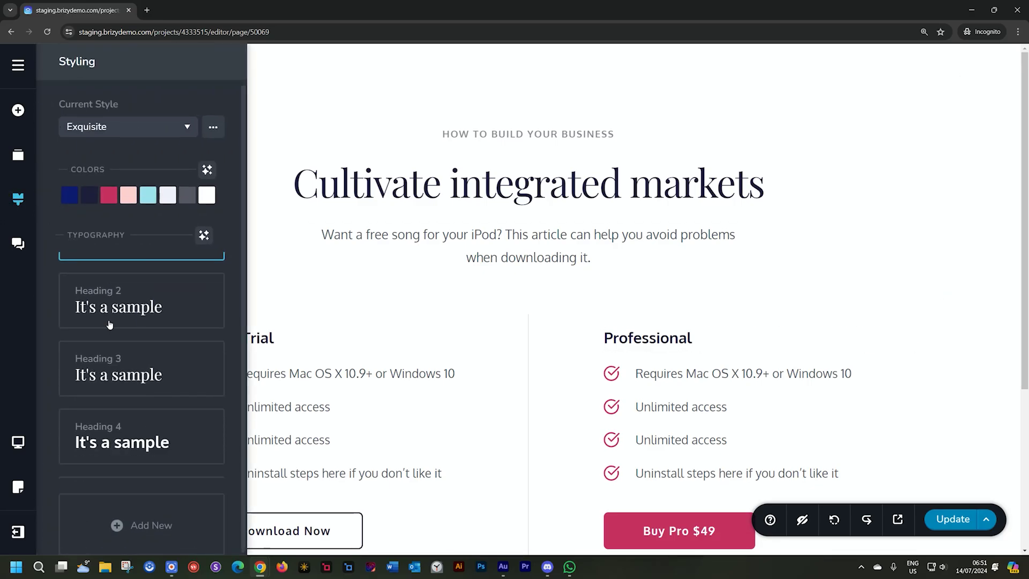
Turn on italic for the Heading 5 global typography style.
{"action": "left_click", "coordinate": [105, 349]}
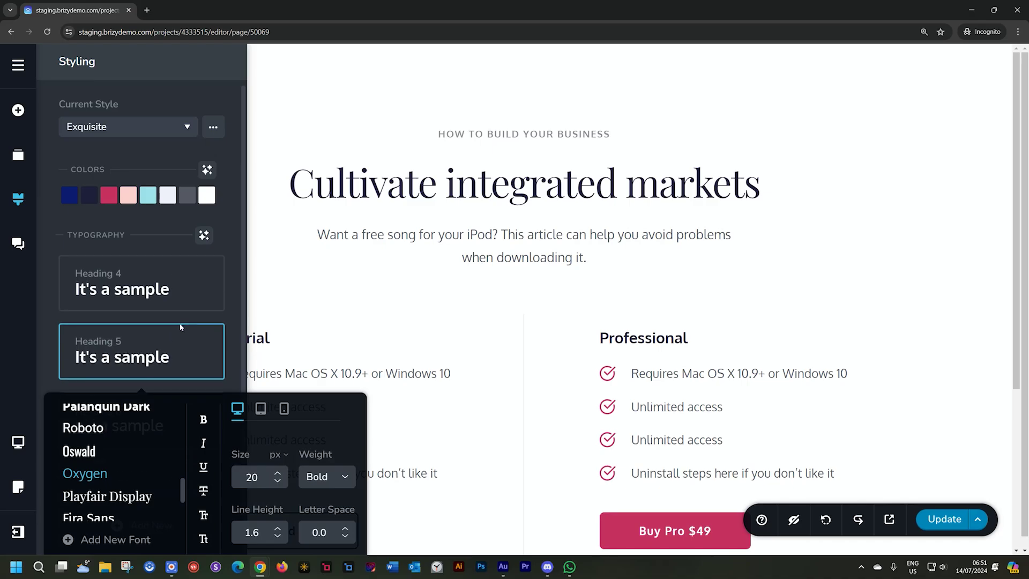
{"action": "scroll", "coordinate": [139, 375], "scroll_direction": "down", "scroll_amount": 1}
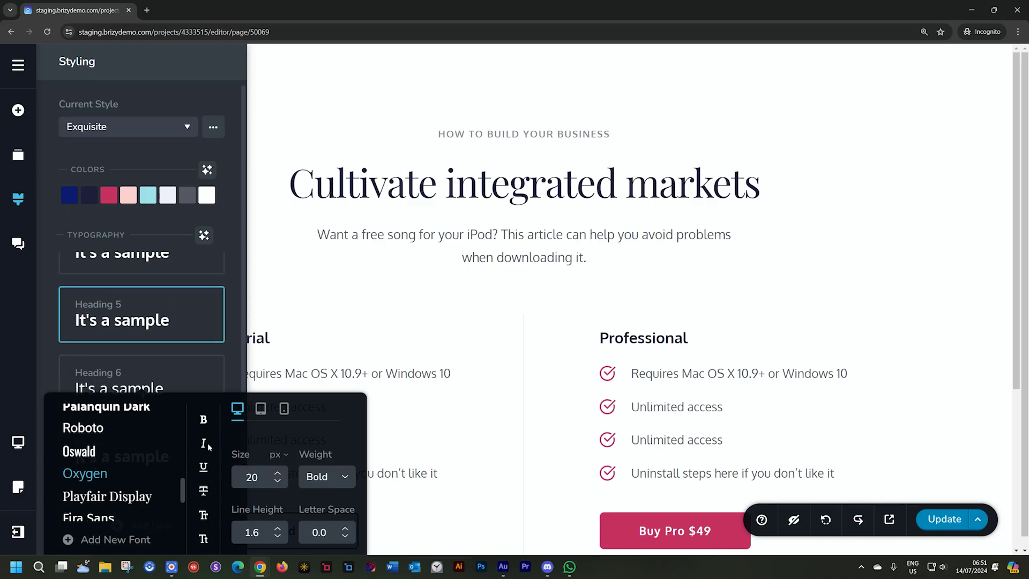
{"action": "key", "text": "ctrl+minus"}
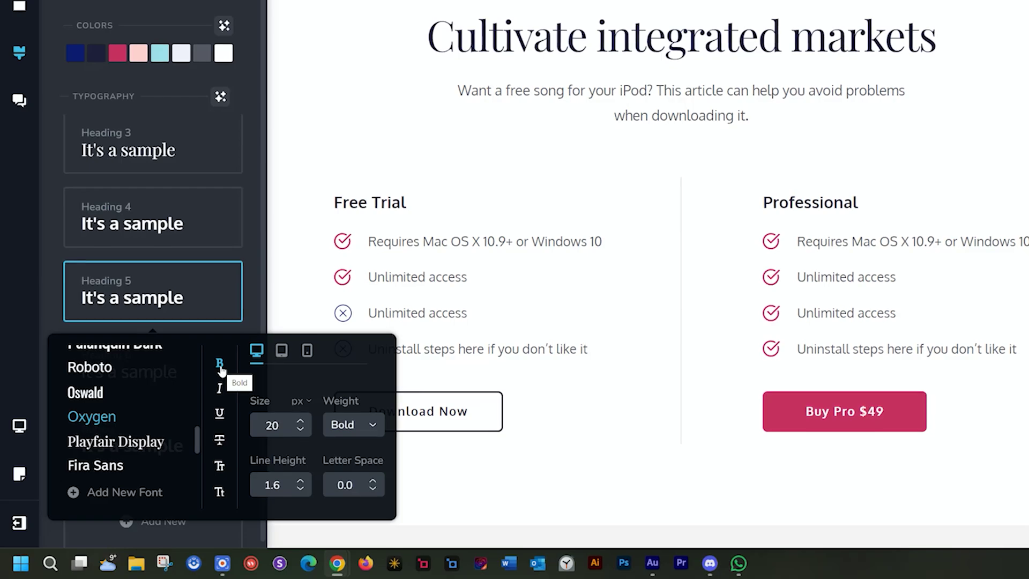
{"action": "left_click", "coordinate": [221, 388]}
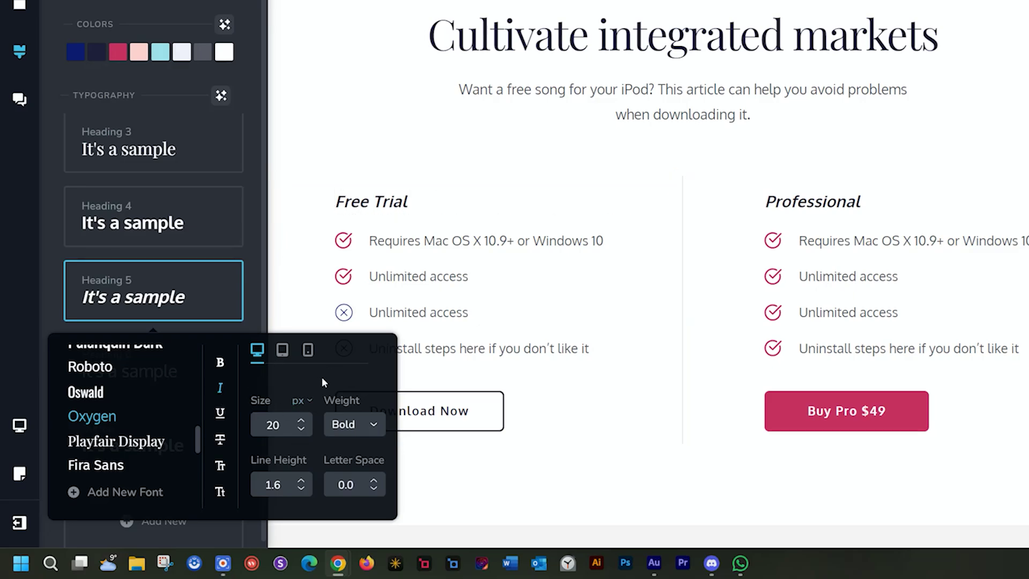
{"action": "left_click", "coordinate": [260, 264]}
Create the New Style #10 typography style and reopen its settings.
{"action": "left_click", "coordinate": [163, 521]}
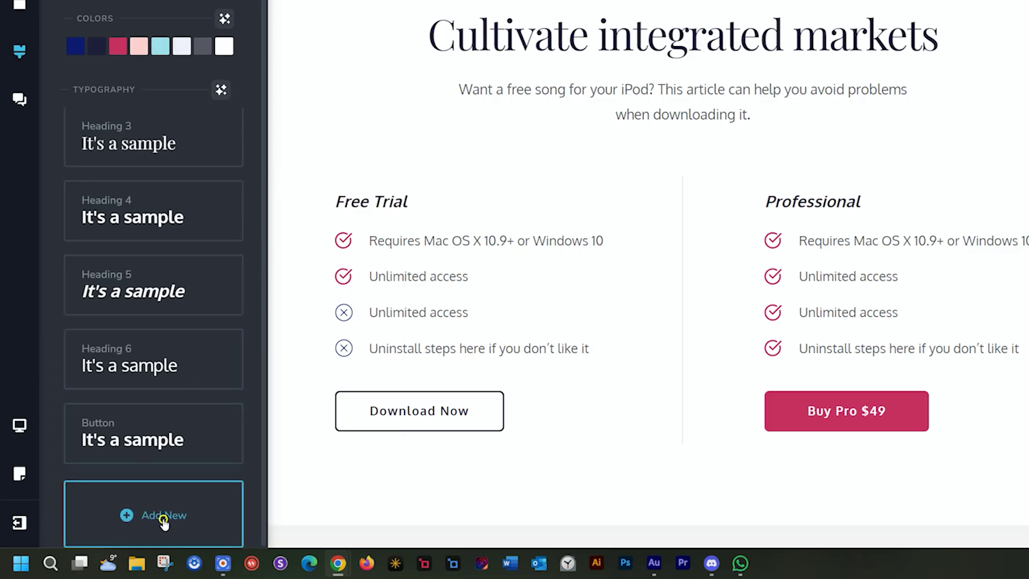
{"action": "left_click", "coordinate": [235, 158]}
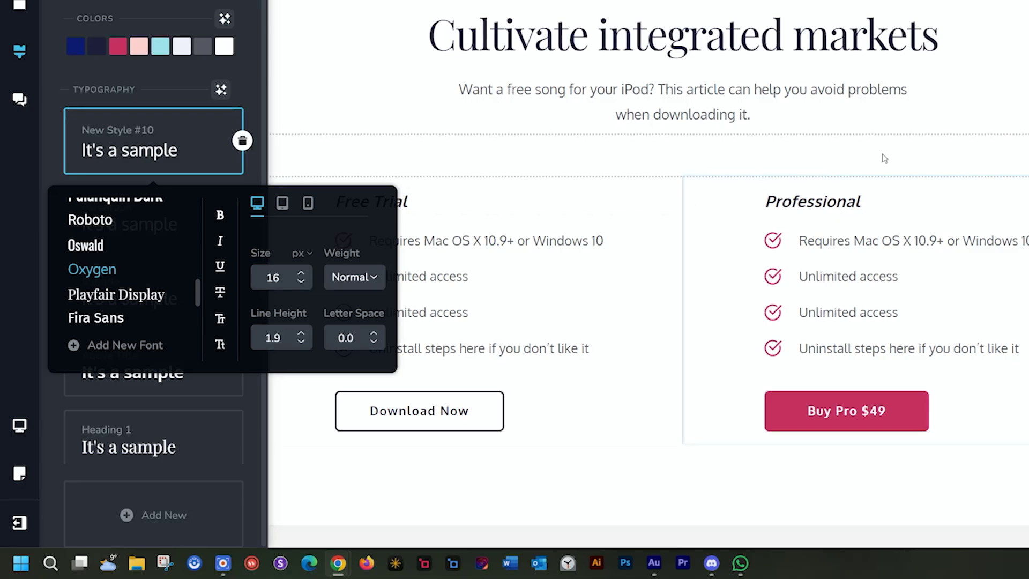
{"action": "left_click", "coordinate": [253, 114]}
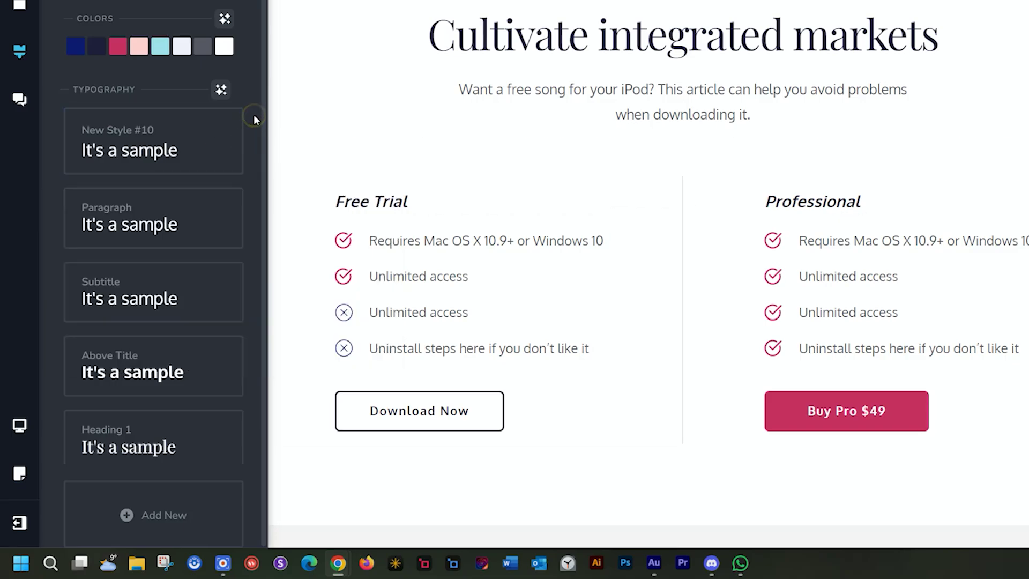
{"action": "left_click", "coordinate": [182, 161]}
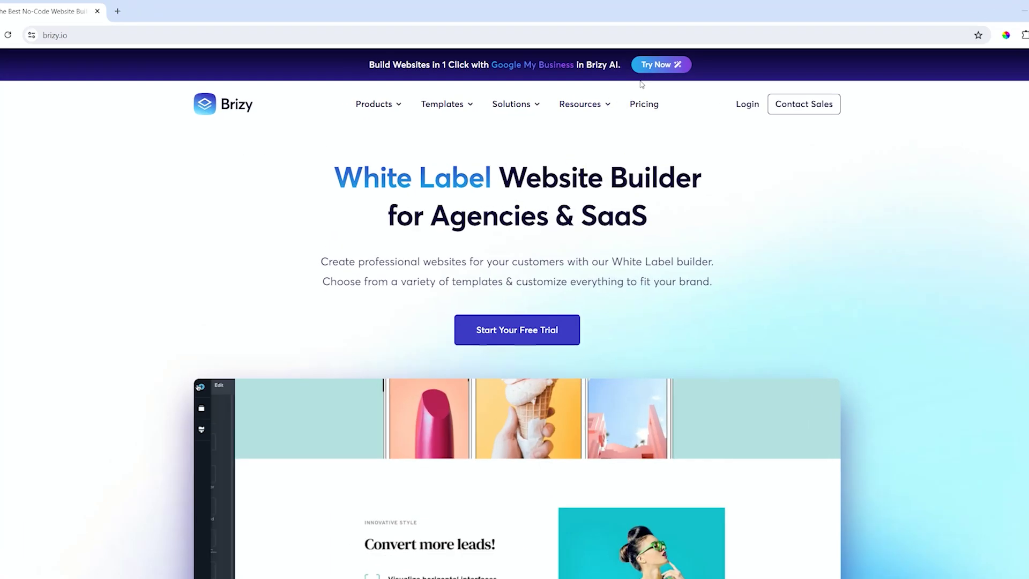
Open Suggest Ideas under Resources on brizy.io and scroll down to the Idea Board.
{"action": "mouse_move", "coordinate": [591, 95]}
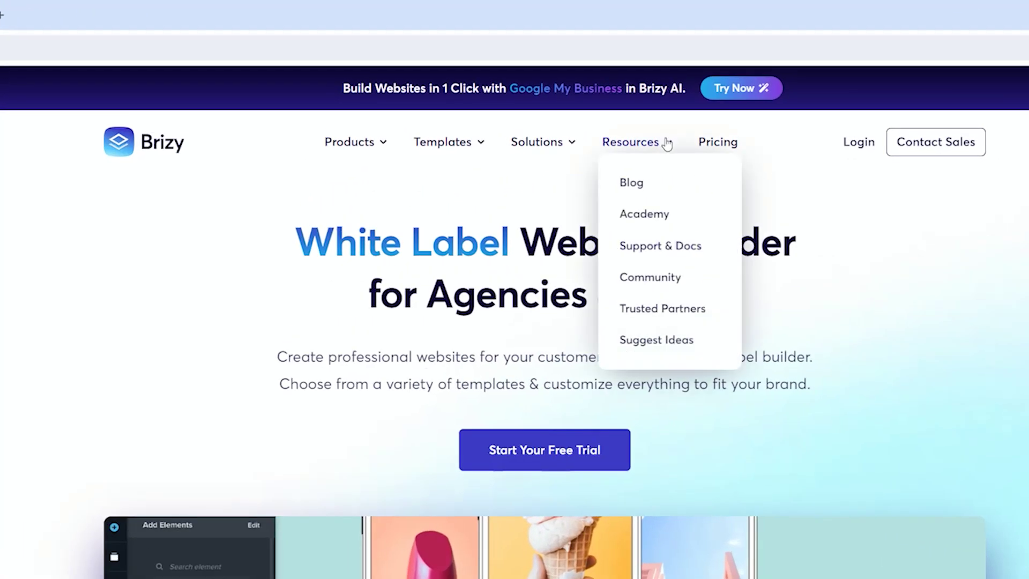
{"action": "left_click", "coordinate": [658, 348]}
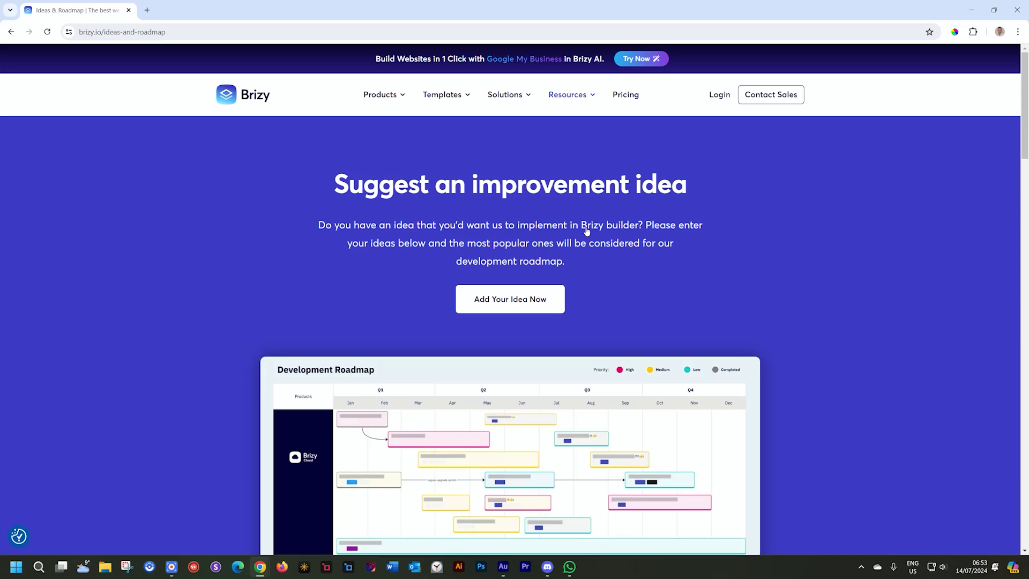
{"action": "scroll", "coordinate": [595, 290], "scroll_direction": "down", "scroll_amount": 7}
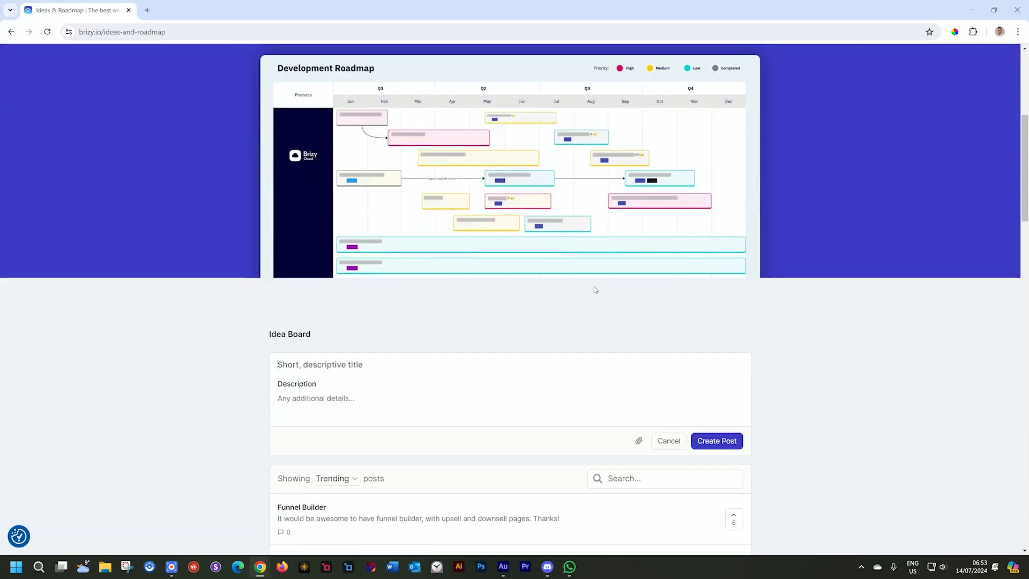
{"action": "scroll", "coordinate": [594, 290], "scroll_direction": "down", "scroll_amount": 4}
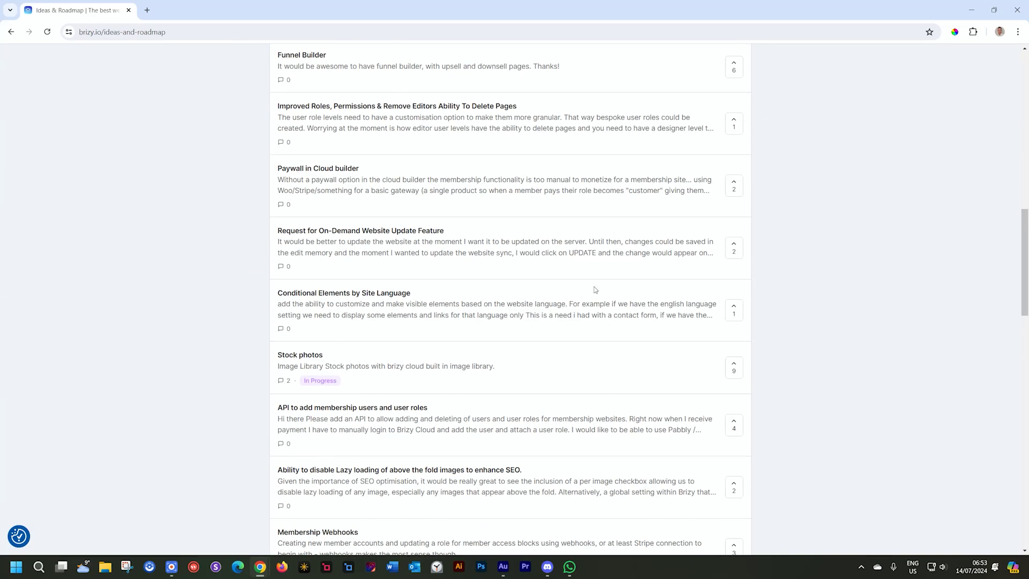
{"action": "scroll", "coordinate": [473, 283], "scroll_direction": "down", "scroll_amount": 7}
{"action": "scroll", "coordinate": [473, 283], "scroll_direction": "up", "scroll_amount": 7}
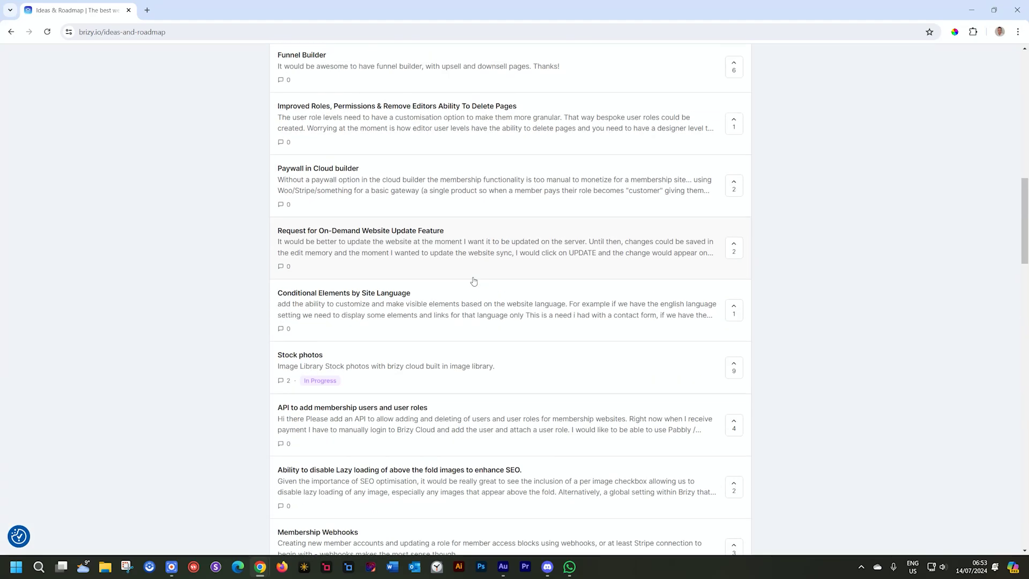
{"action": "scroll", "coordinate": [474, 280], "scroll_direction": "up", "scroll_amount": 10}
{"action": "scroll", "coordinate": [474, 281], "scroll_direction": "down", "scroll_amount": 3}
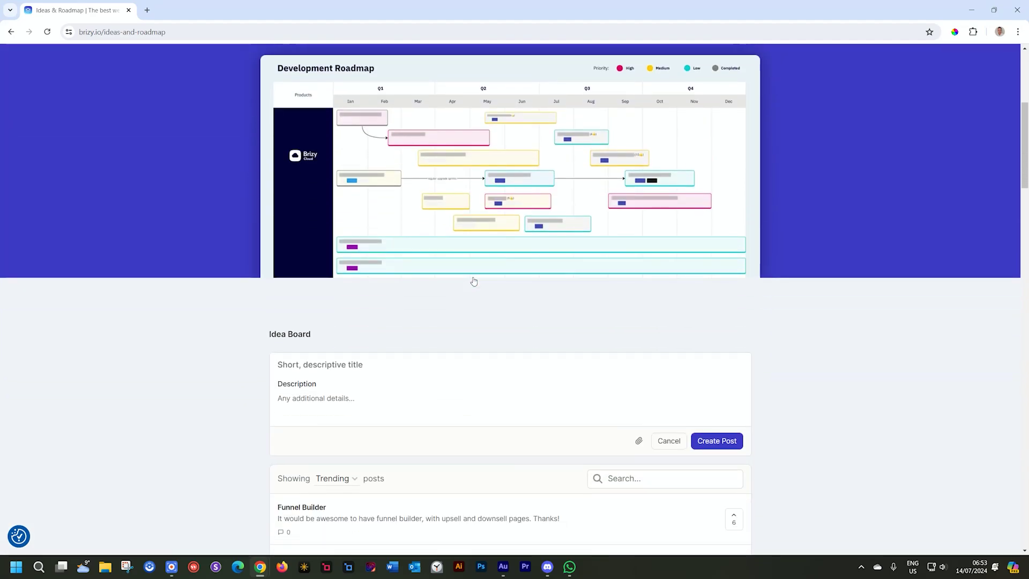
{"action": "scroll", "coordinate": [473, 281], "scroll_direction": "down", "scroll_amount": 3}
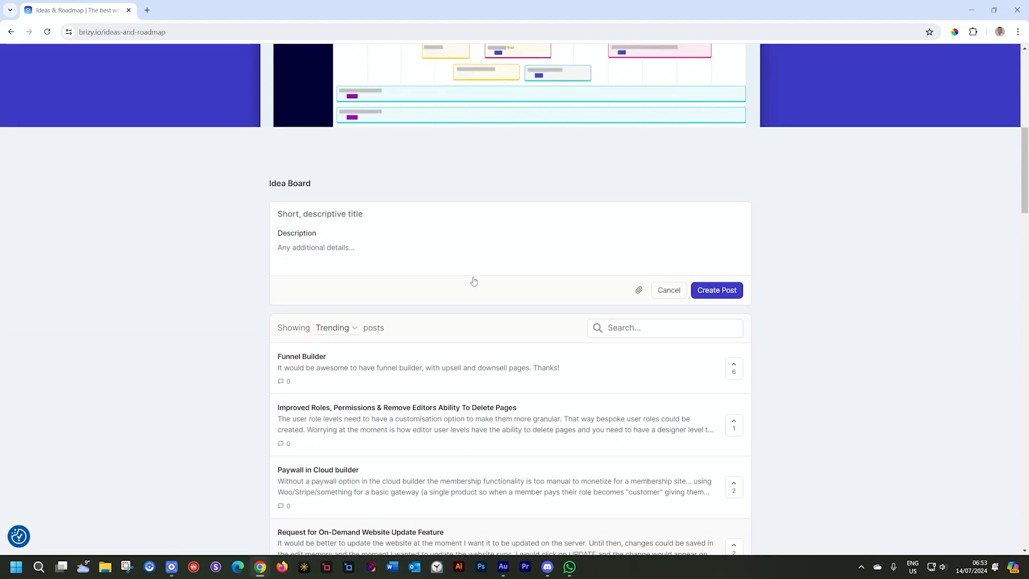
{"action": "scroll", "coordinate": [474, 280], "scroll_direction": "up", "scroll_amount": 8}
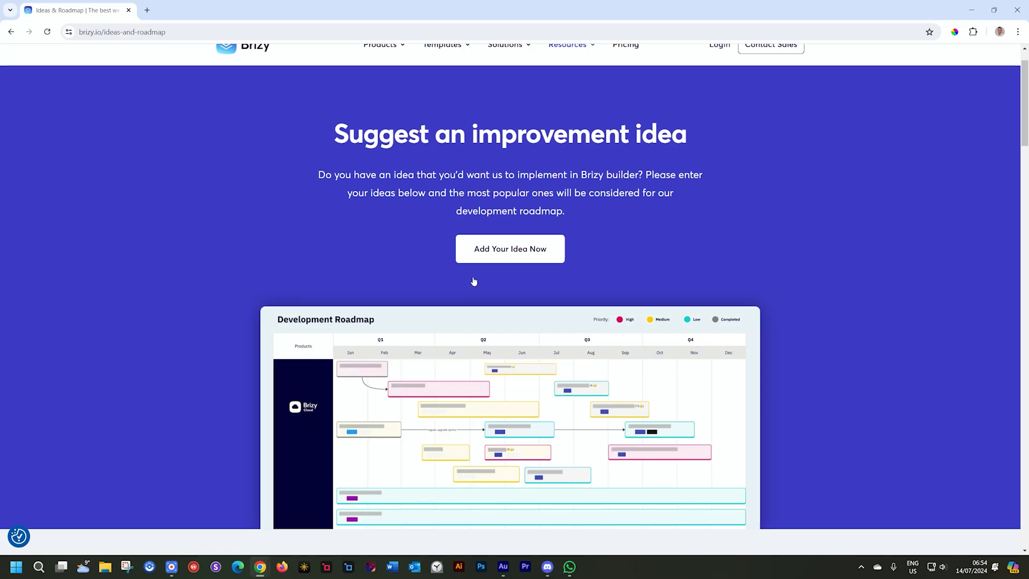
{"action": "scroll", "coordinate": [474, 280], "scroll_direction": "down", "scroll_amount": 8}
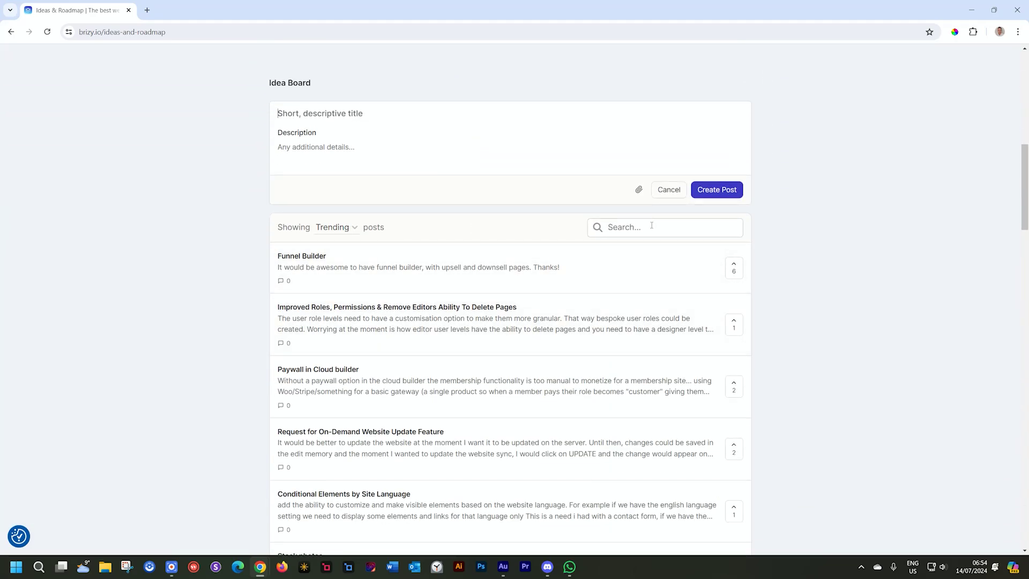
Search the idea board for 'icon hamburger' and open the 'Import custom icons (svg)' post.
{"action": "left_click", "coordinate": [652, 226]}
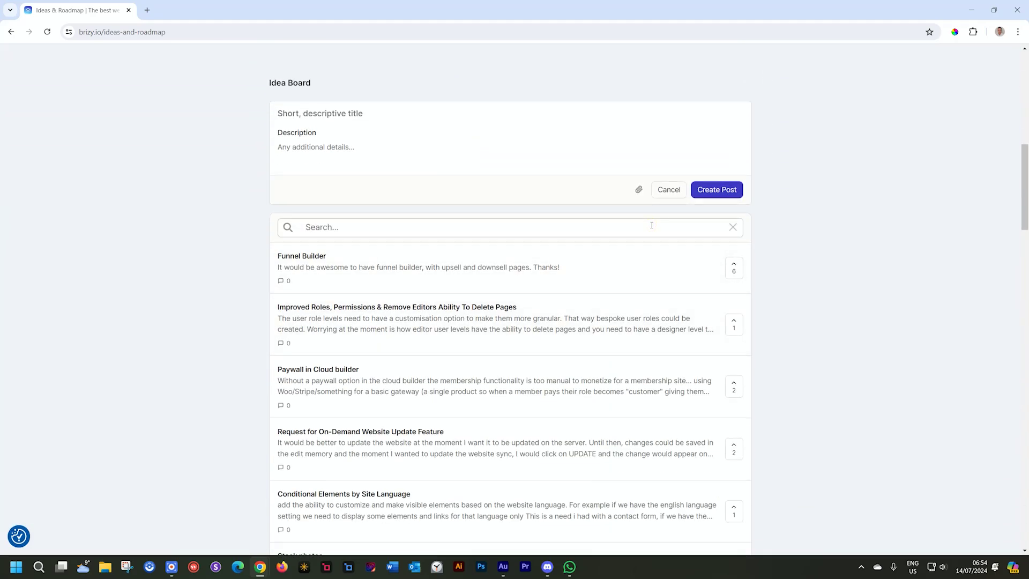
{"action": "type", "text": "icon hamburger"}
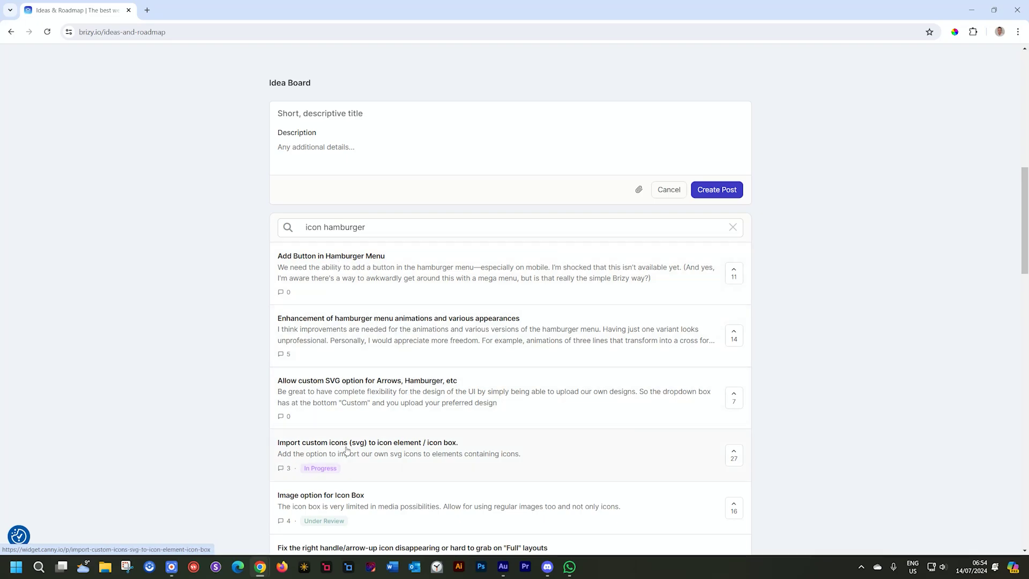
{"action": "left_click", "coordinate": [417, 450]}
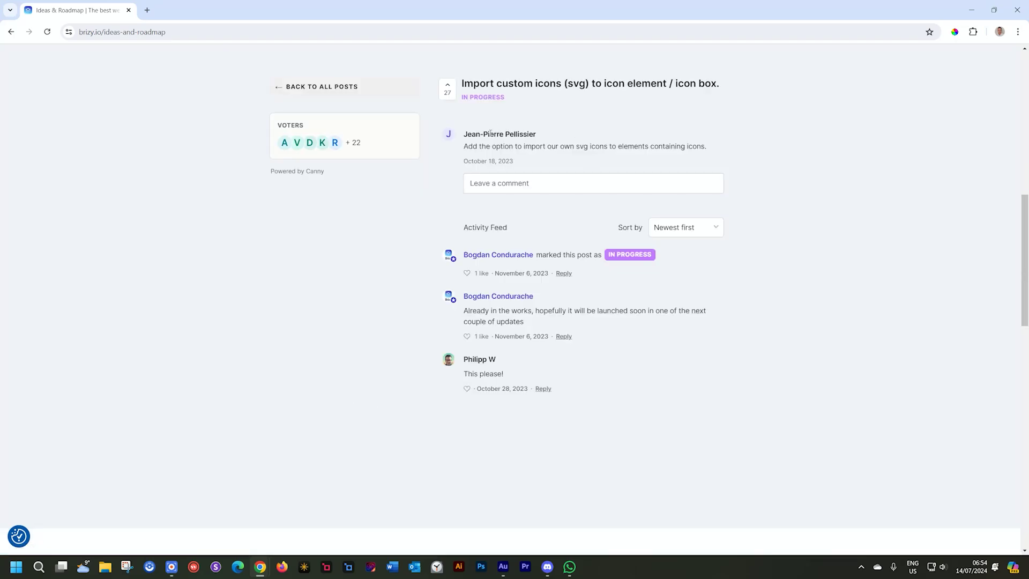
Highlight the post author's name, clear the selection, and minimize Chrome to return to the editor.
{"action": "left_click_drag", "start_coordinate": [465, 134], "coordinate": [545, 139]}
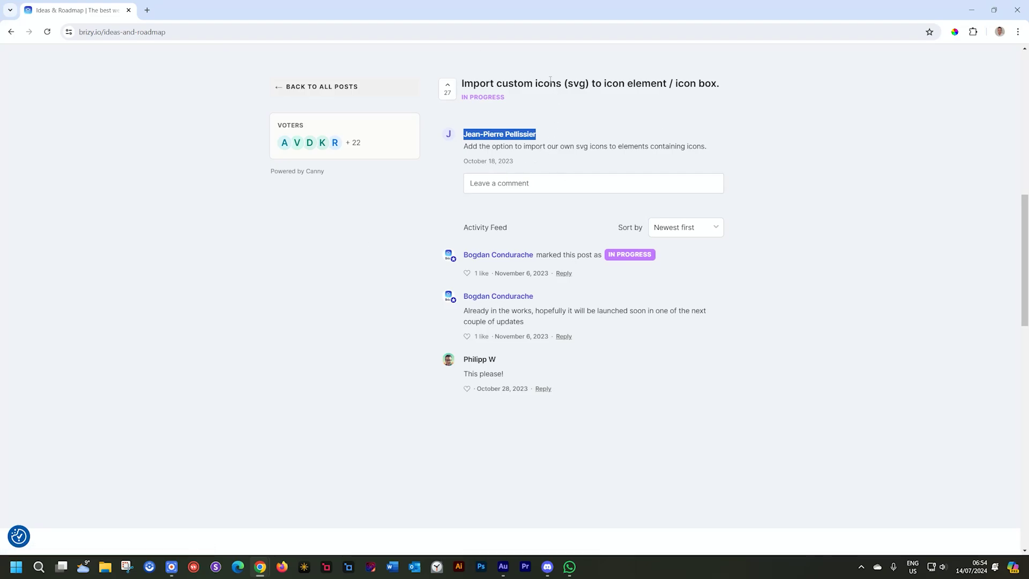
{"action": "left_click", "coordinate": [782, 130]}
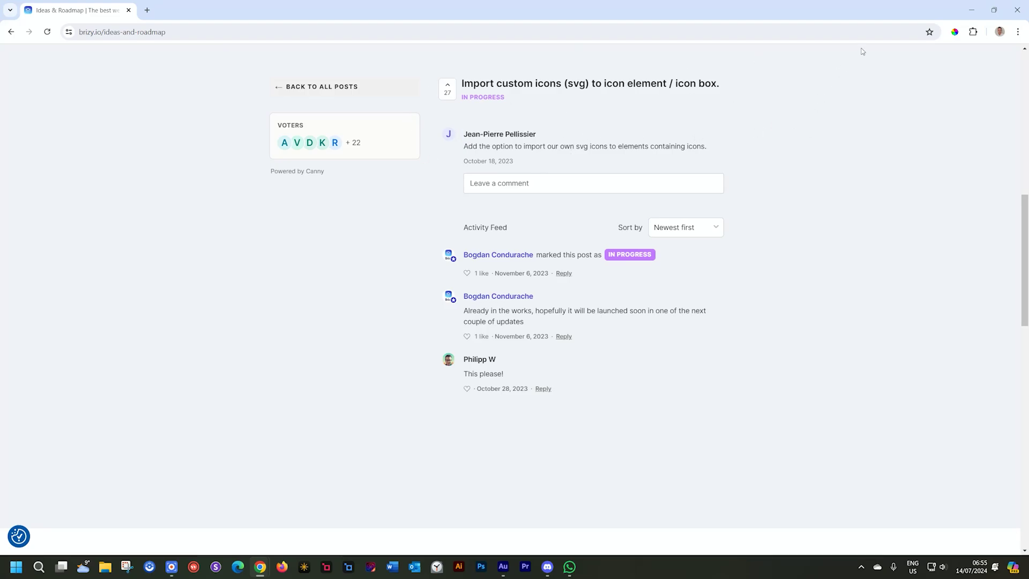
{"action": "left_click", "coordinate": [965, 14]}
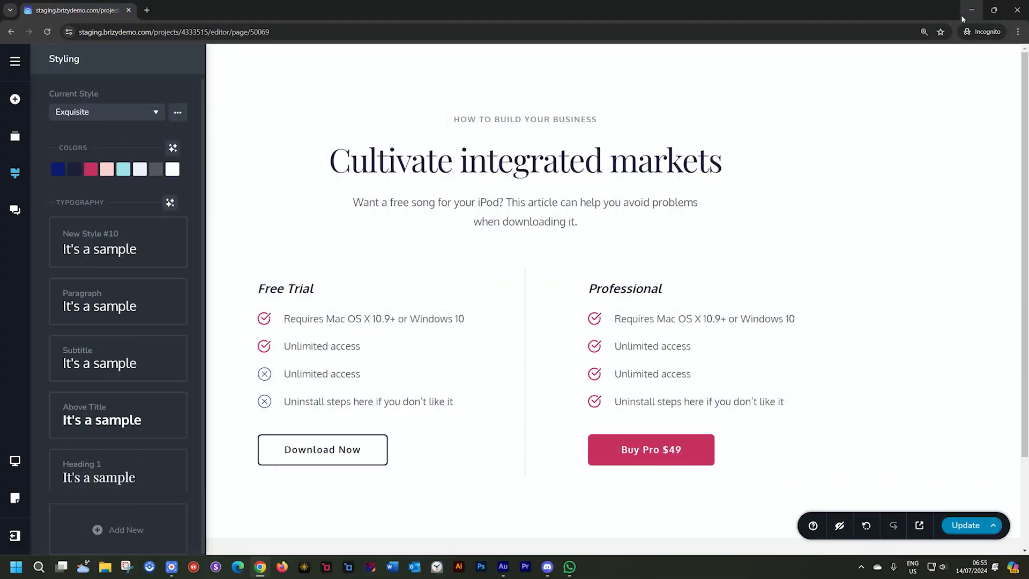
From the paragraph under the main heading's typography settings, open the Add New Font choices.
{"action": "left_click", "coordinate": [460, 204]}
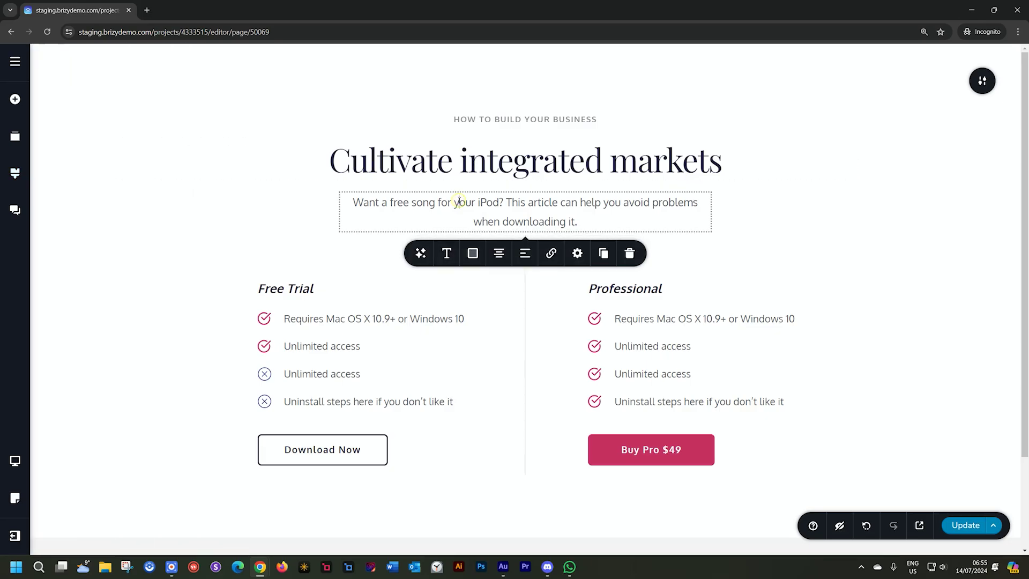
{"action": "left_click", "coordinate": [447, 254]}
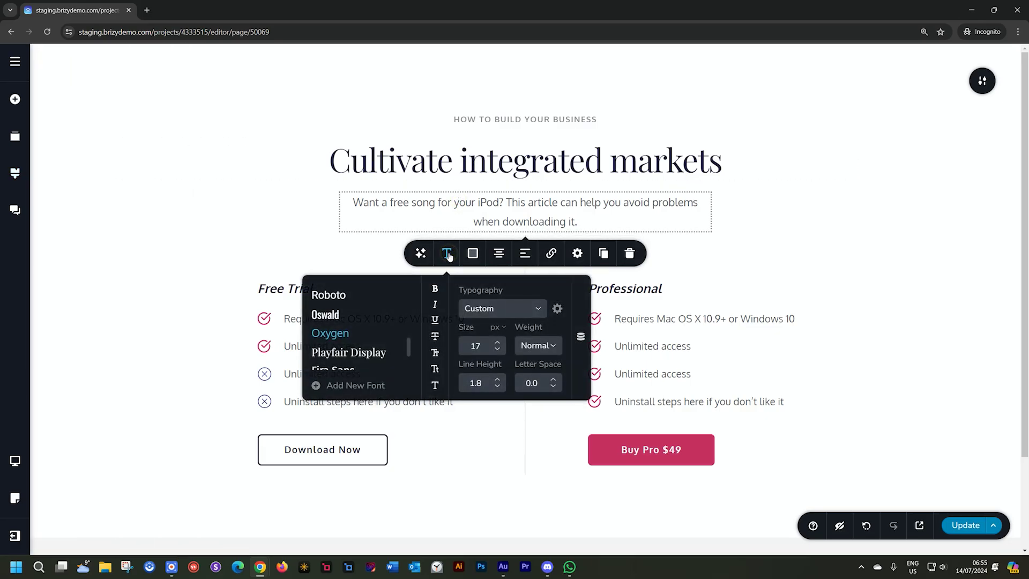
{"action": "left_click", "coordinate": [338, 385]}
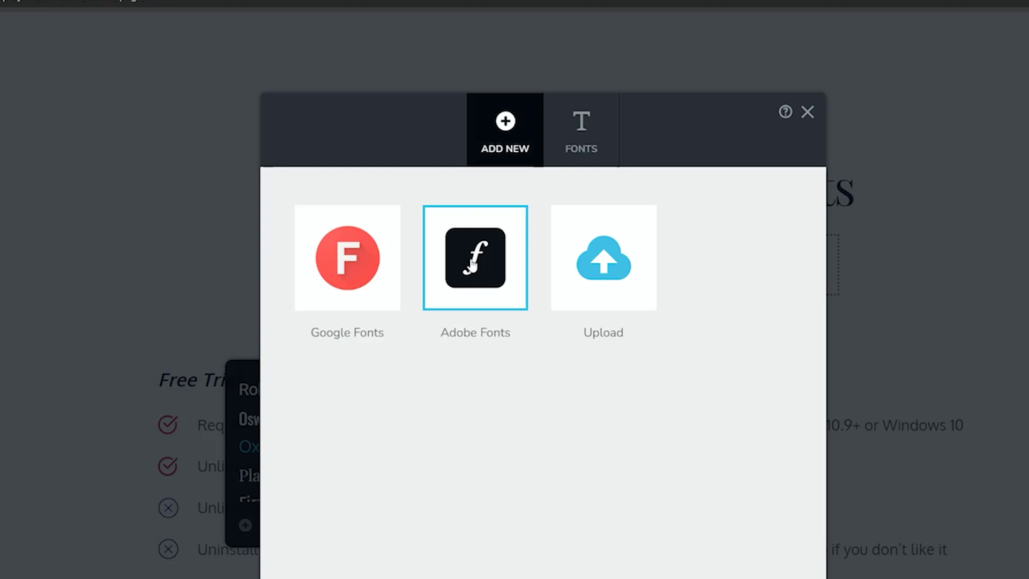
Choose Adobe Fonts to reach the form requesting a Typekit key.
{"action": "left_click", "coordinate": [472, 263]}
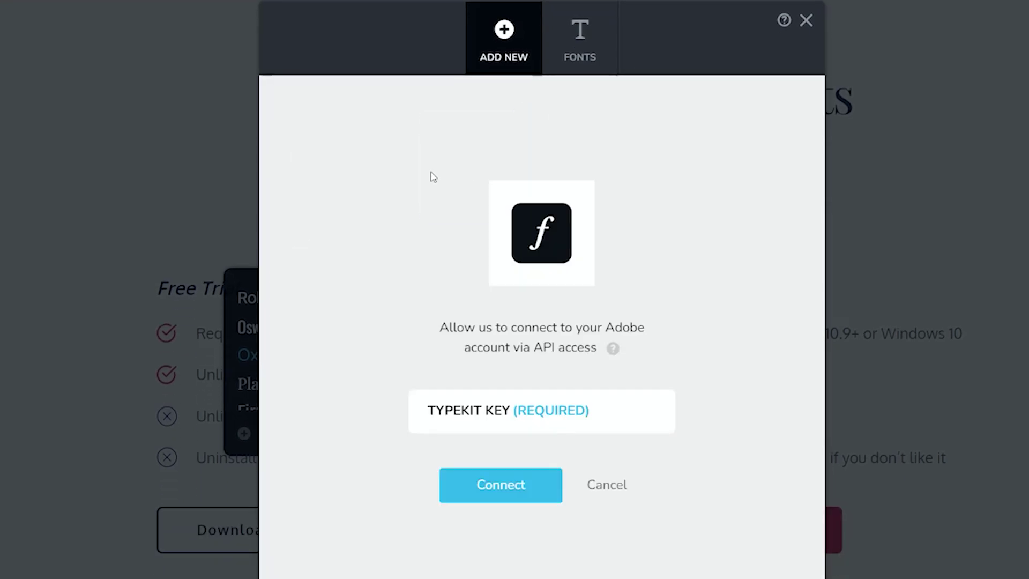